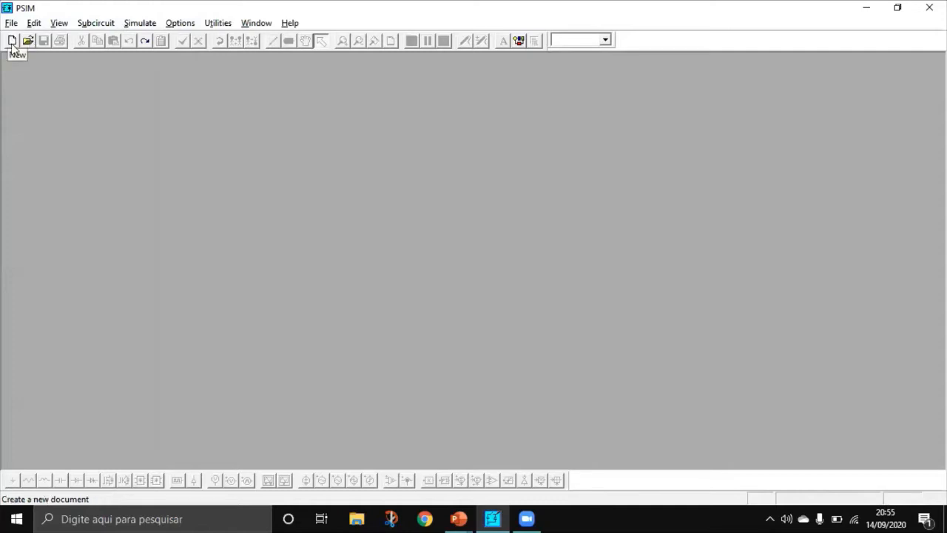
# Step: Create a new schematic document and maximize its window
pyautogui.click(12, 40)
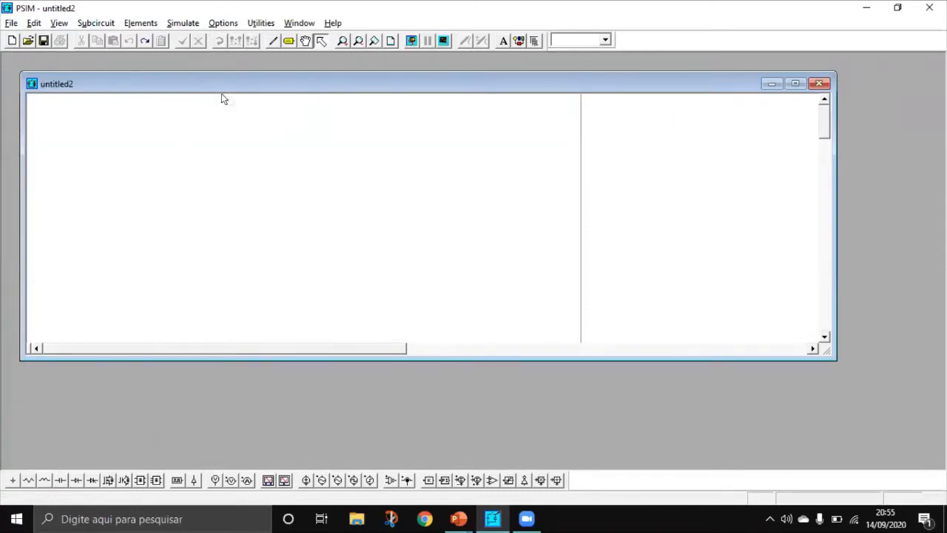
pyautogui.moveTo(222, 91); pyautogui.dragTo(232, 111)
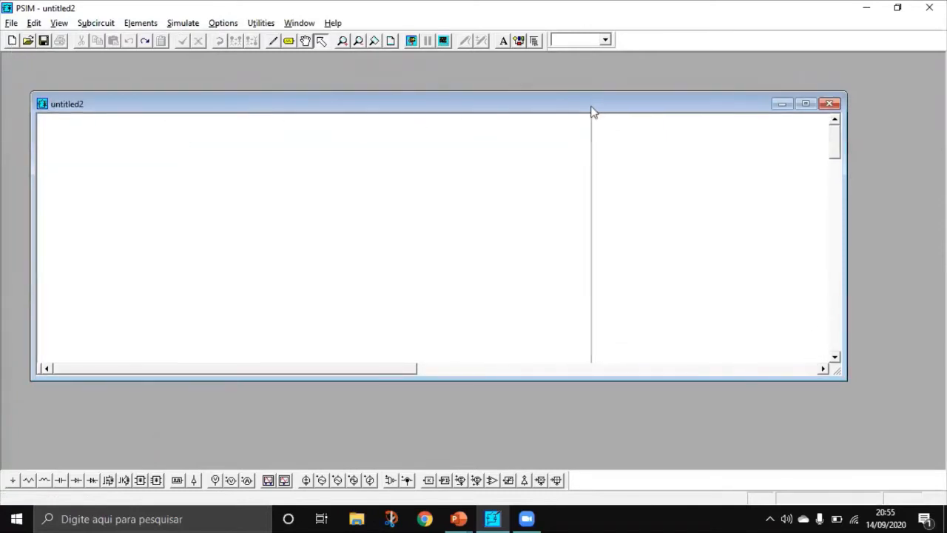
pyautogui.moveTo(592, 111); pyautogui.dragTo(601, 108)
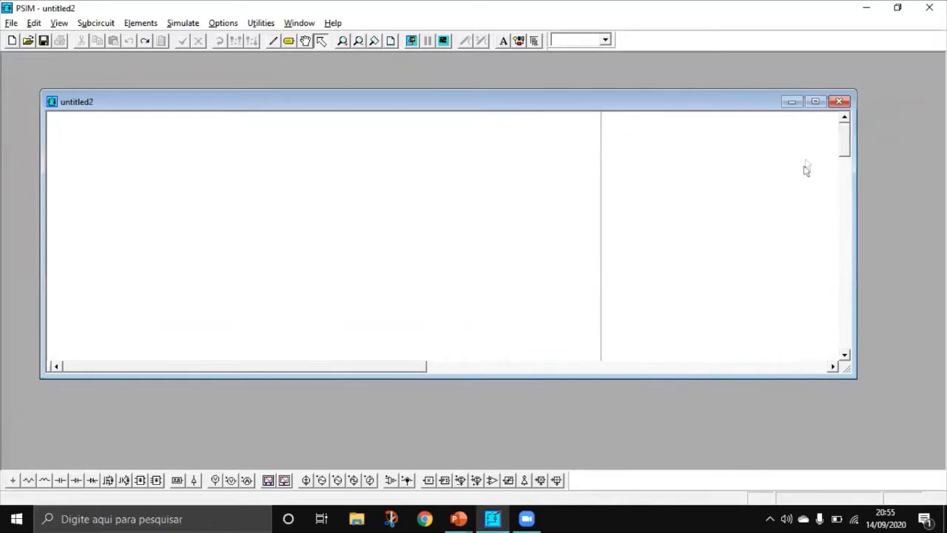
pyautogui.click(816, 106)
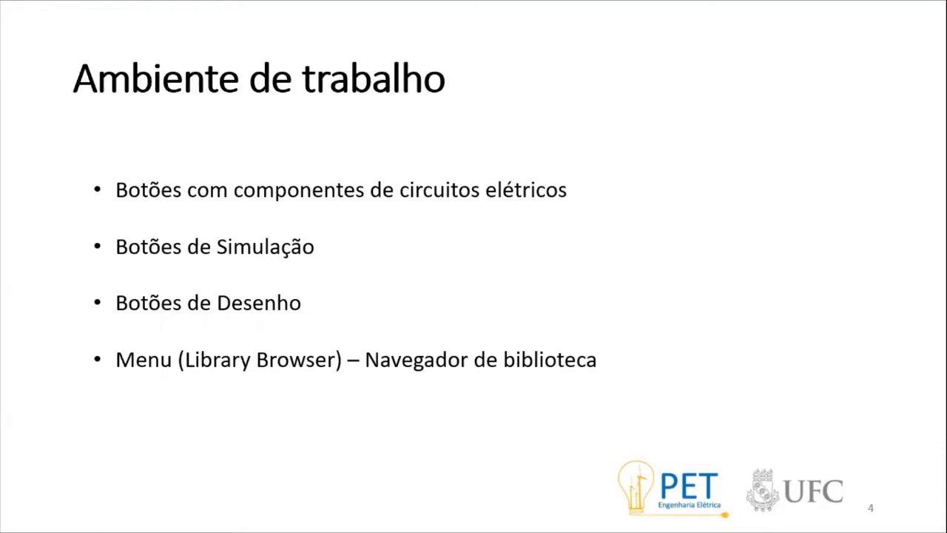
pyautogui.press('Right')
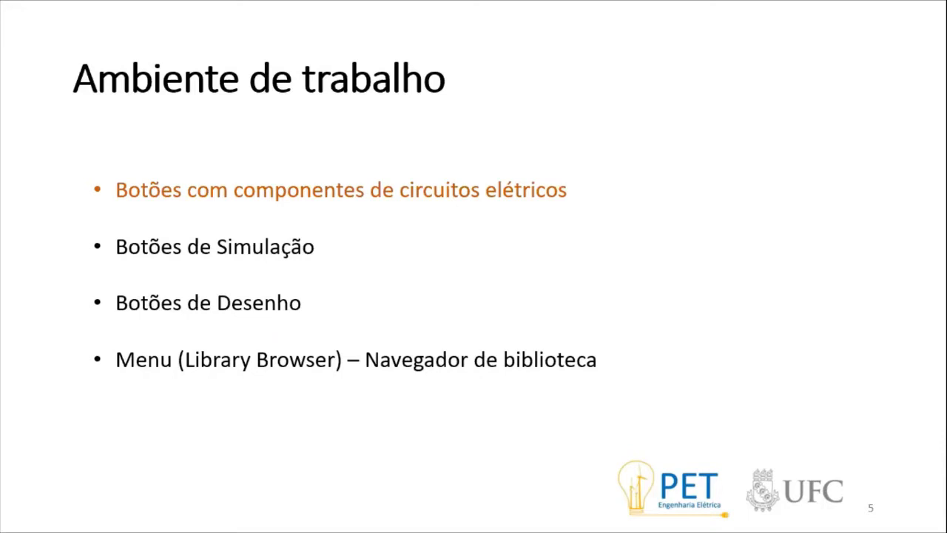
# Step: Switch to PSIM, open the Library Browser and enlarge its window to show all element categories
pyautogui.hotkey('alt', 'Tab')
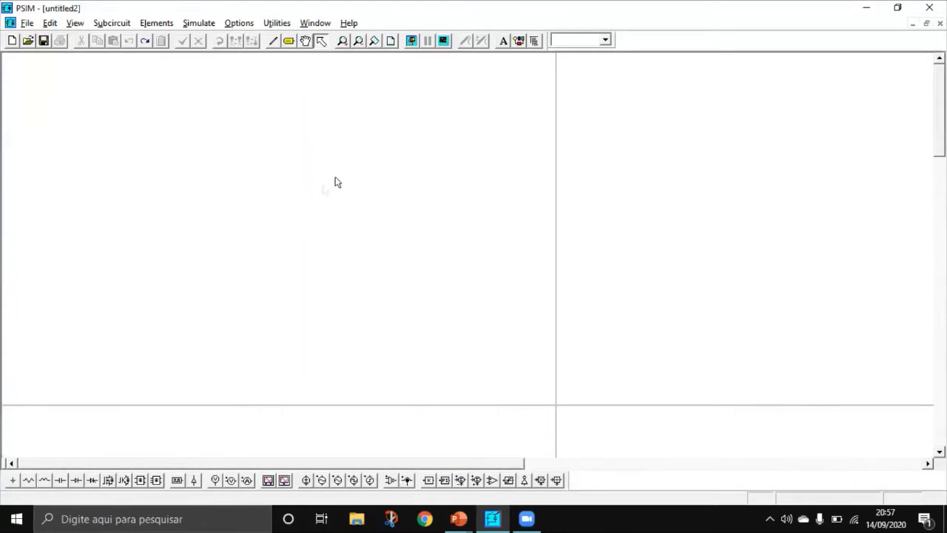
pyautogui.click(535, 41)
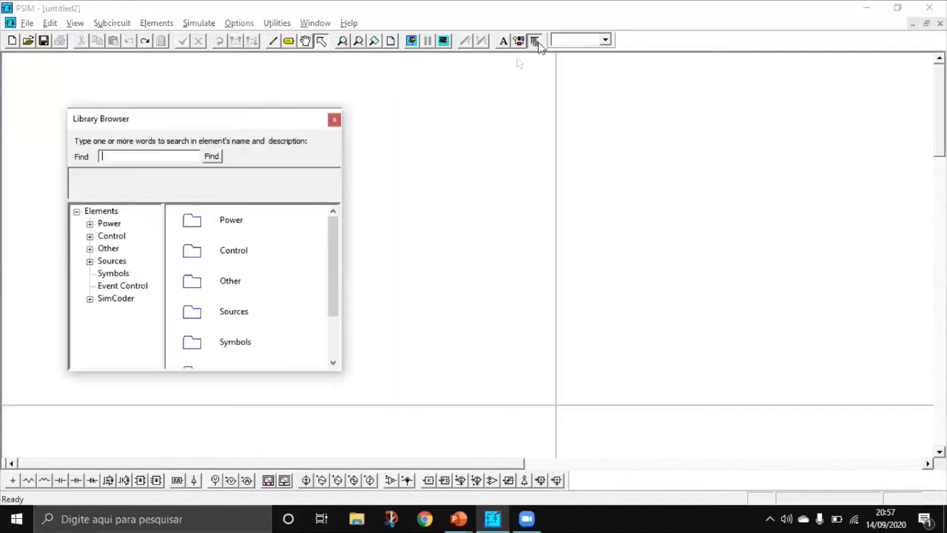
pyautogui.moveTo(283, 121); pyautogui.dragTo(389, 70)
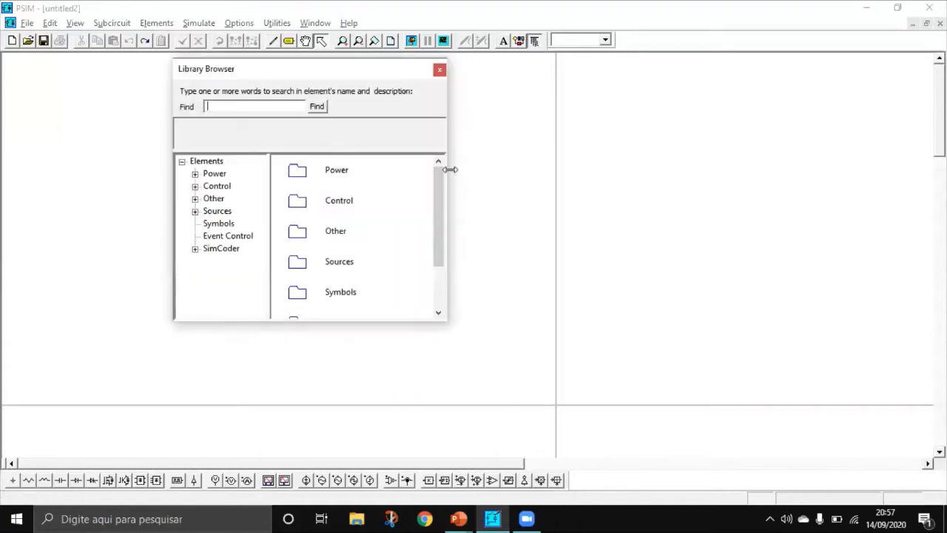
pyautogui.moveTo(448, 167); pyautogui.dragTo(669, 169)
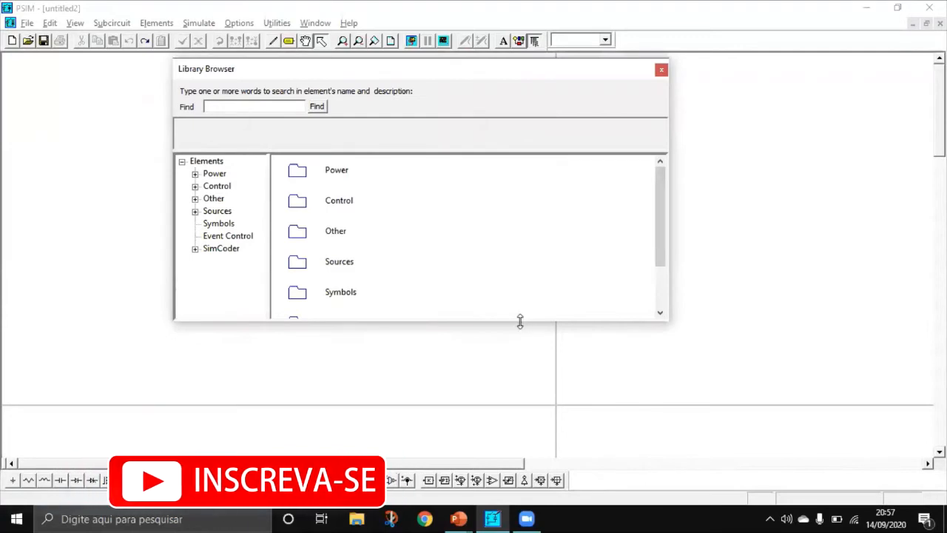
pyautogui.moveTo(521, 321); pyautogui.dragTo(522, 437)
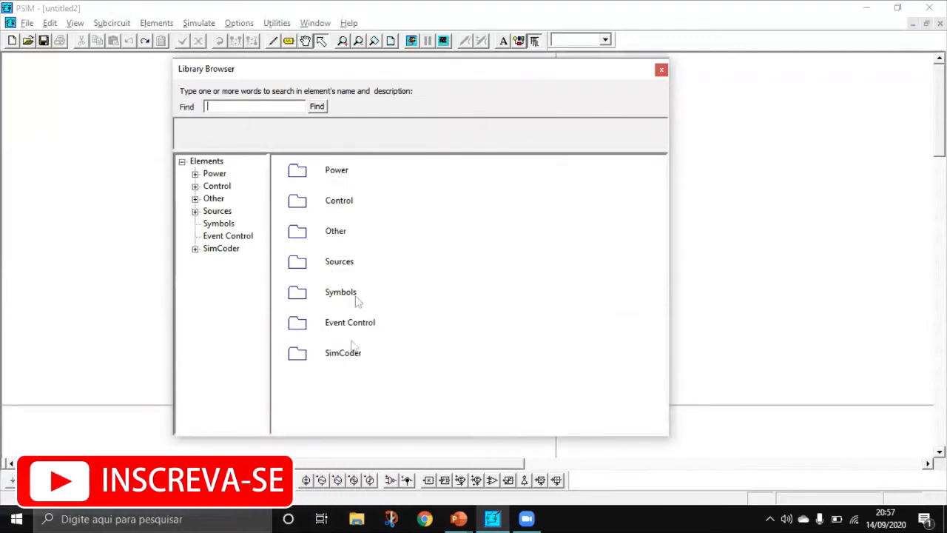
# Step: Browse the contents of the Power and Control categories in the Library Browser
pyautogui.doubleClick(339, 172)
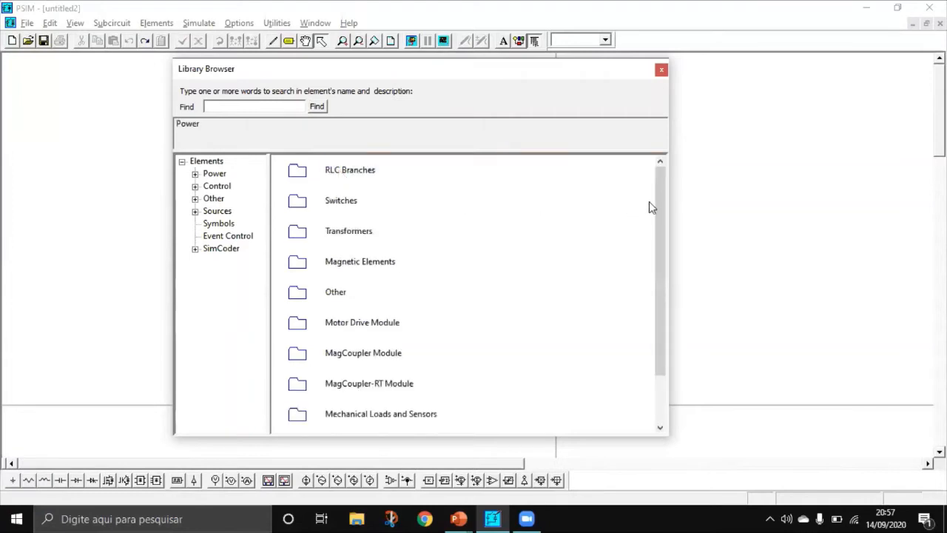
pyautogui.moveTo(655, 207); pyautogui.dragTo(625, 201)
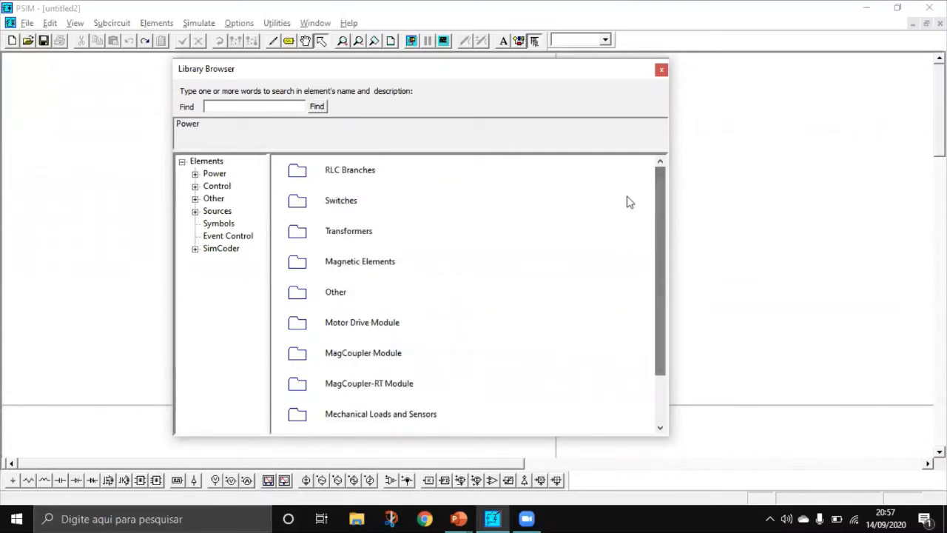
pyautogui.click(181, 161)
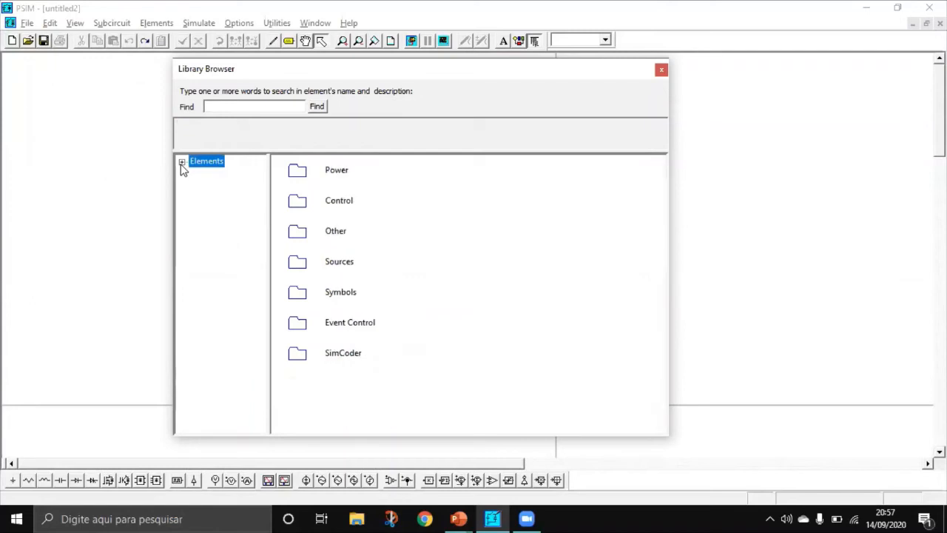
pyautogui.doubleClick(346, 202)
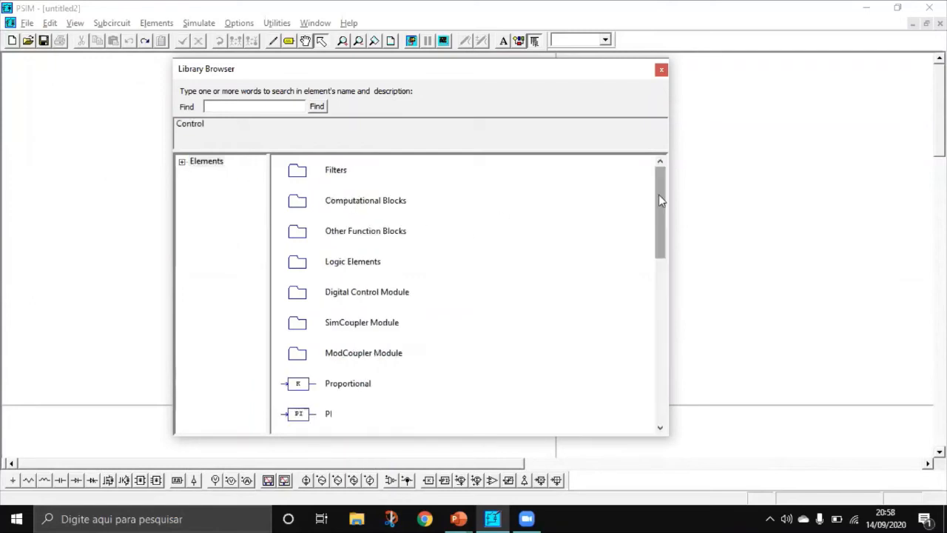
pyautogui.moveTo(659, 198); pyautogui.dragTo(666, 371)
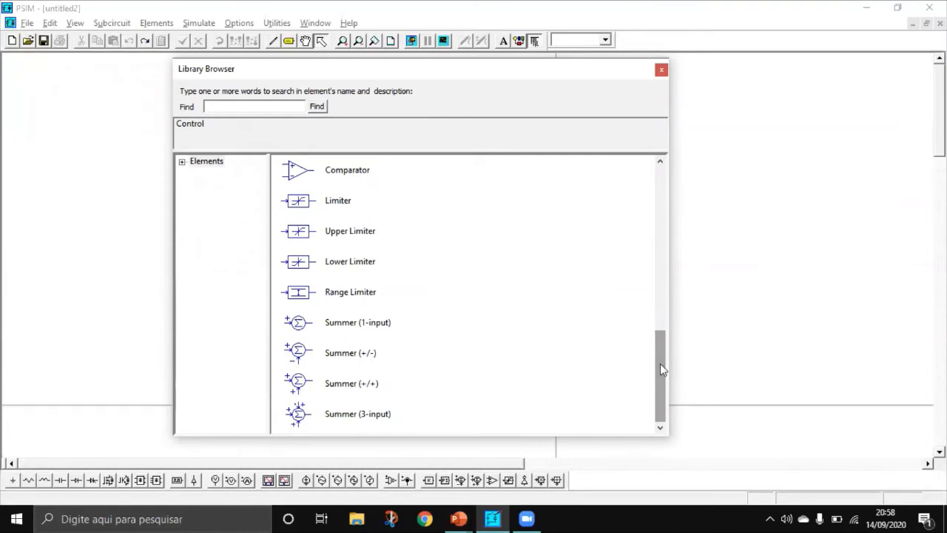
pyautogui.scroll(6, 662, 369)
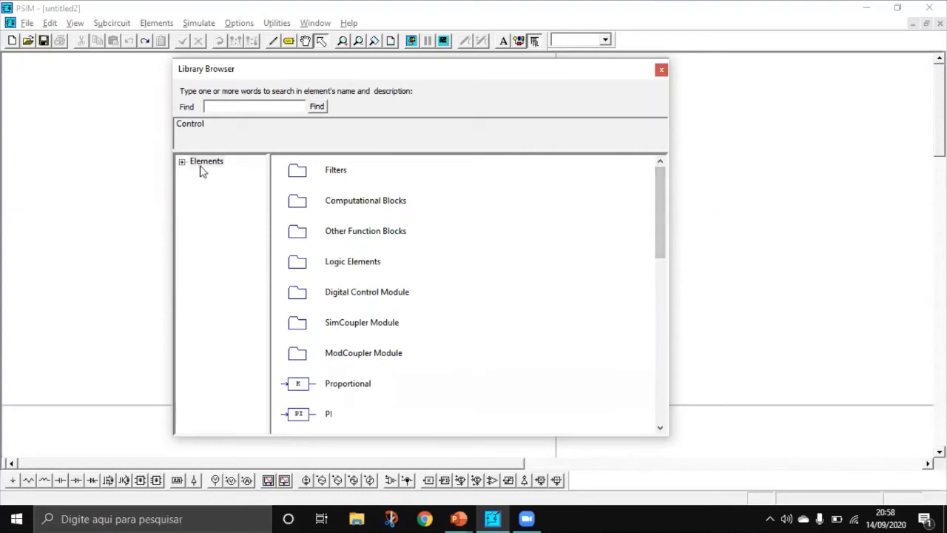
# Step: Look through the Power, Control, Other and Sources categories of the element tree and close the Library Browser
pyautogui.click(181, 162)
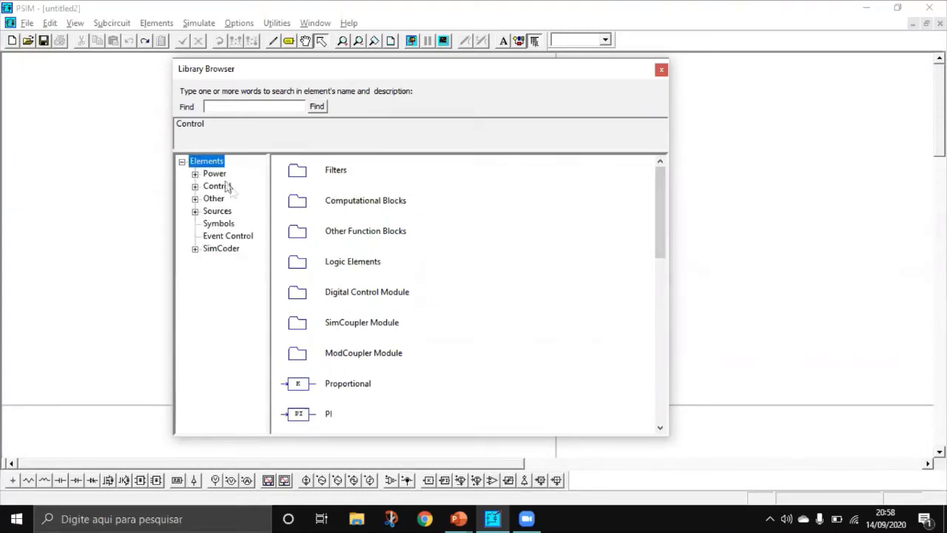
pyautogui.click(182, 162)
pyautogui.click(181, 162)
pyautogui.click(215, 174)
pyautogui.click(215, 187)
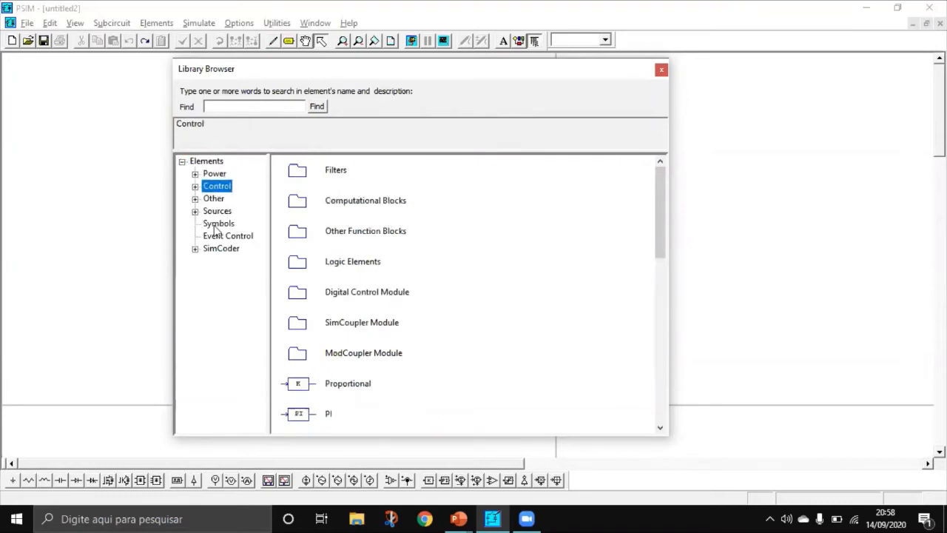
pyautogui.click(213, 199)
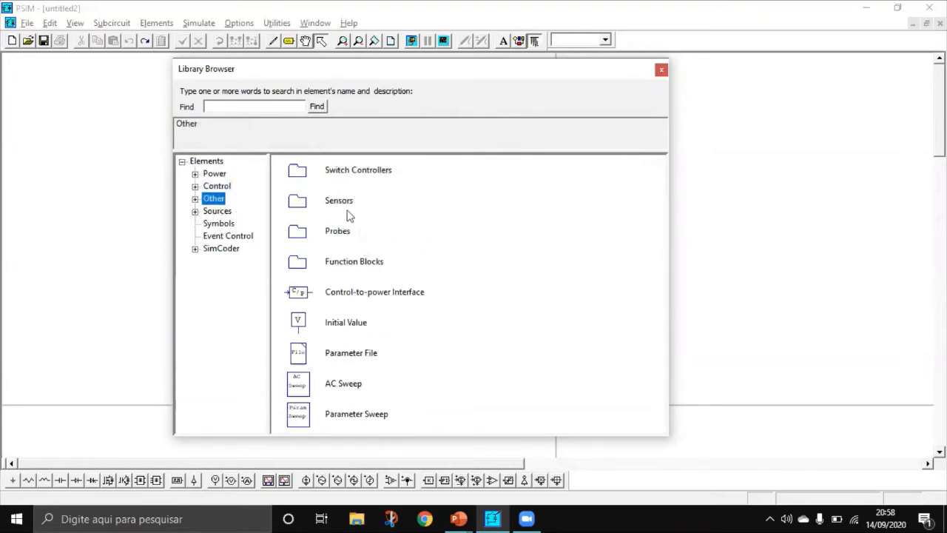
pyautogui.click(208, 212)
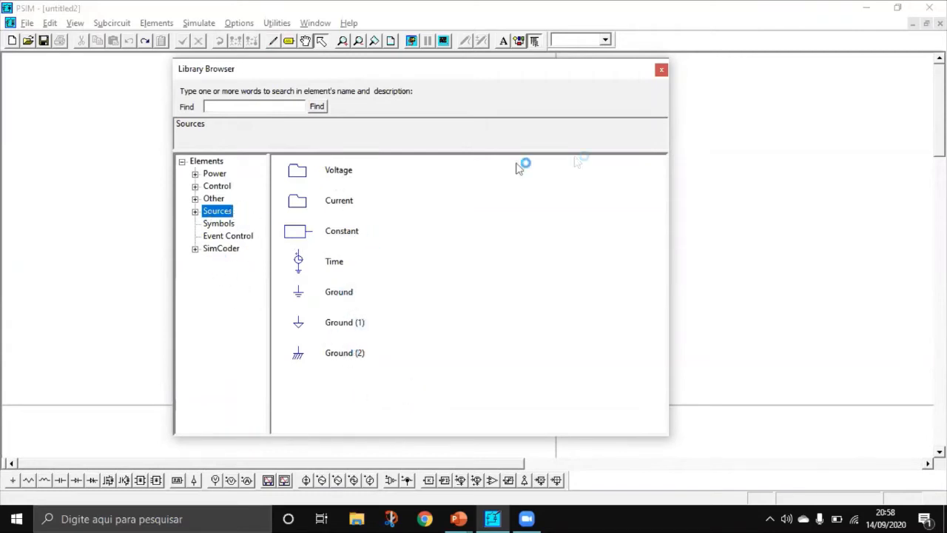
pyautogui.click(661, 71)
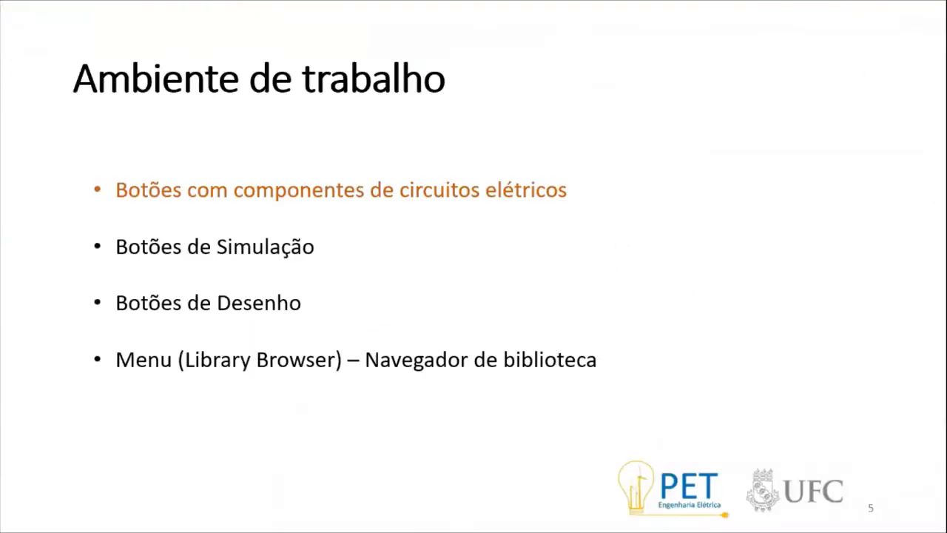
pyautogui.press('Right')
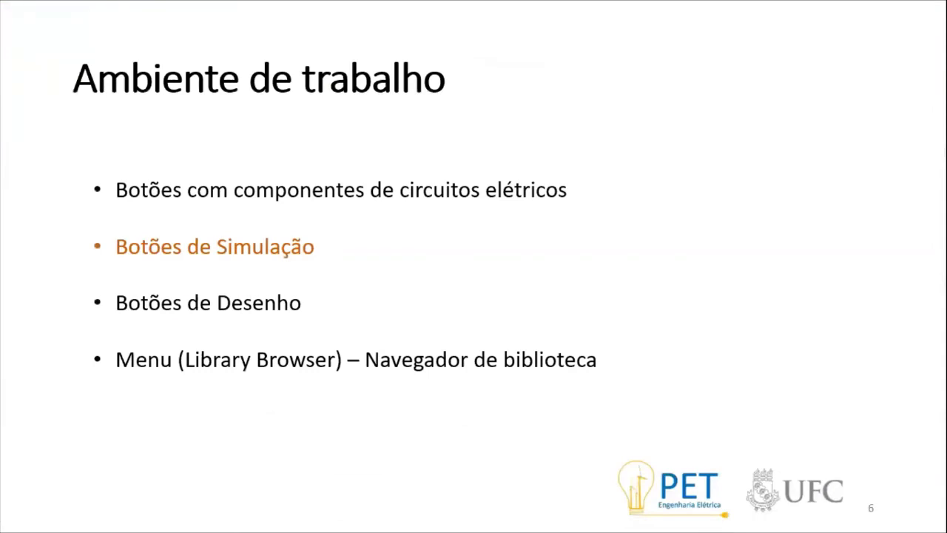
pyautogui.press('Right')
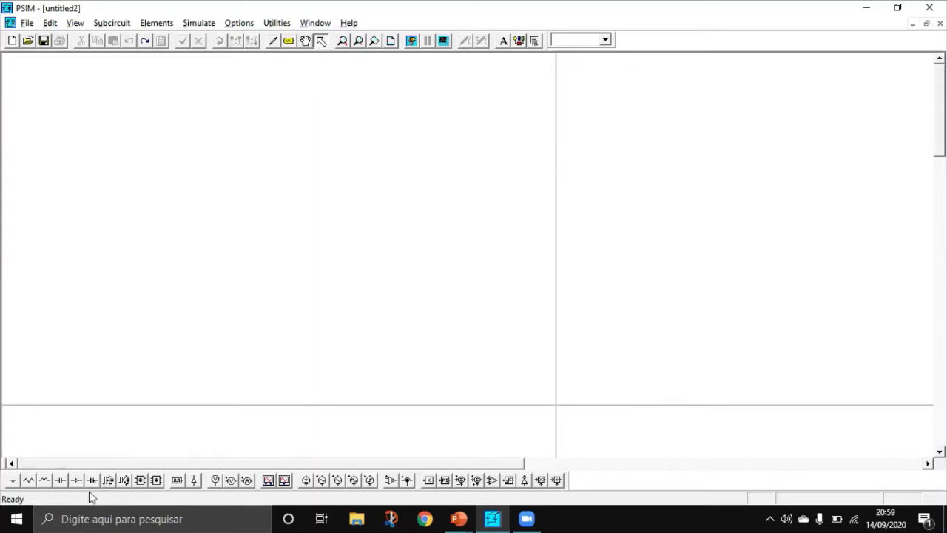
# Step: Place a horizontal resistor on the empty schematic
pyautogui.click(29, 480)
pyautogui.click(314, 201)
pyautogui.press('Escape')
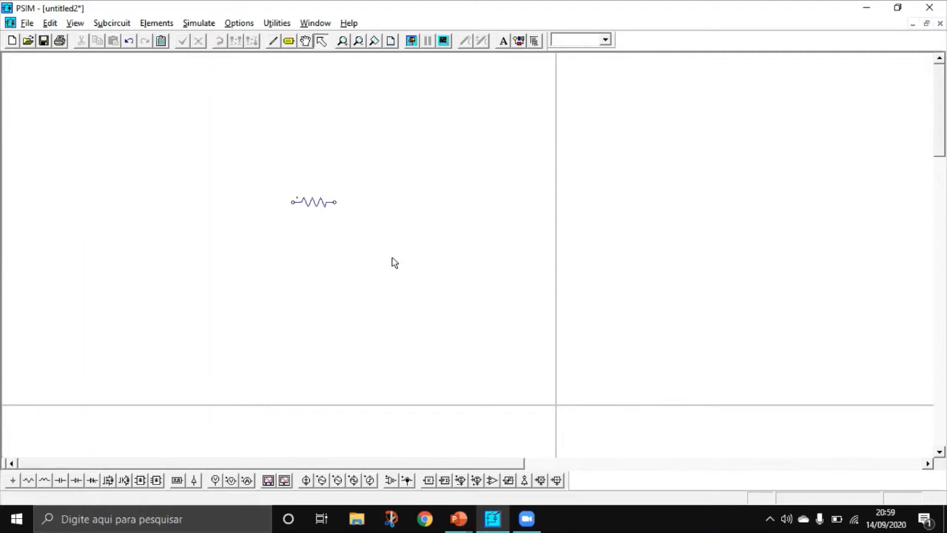
# Step: Try out panning the schematic sheet around the resistor with the hand tool
pyautogui.click(305, 41)
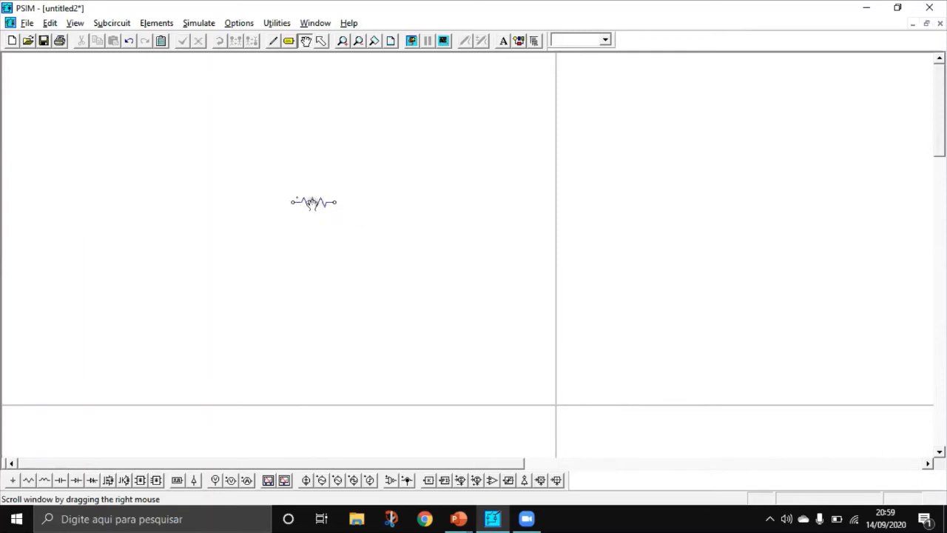
pyautogui.moveTo(338, 211); pyautogui.dragTo(374, 252)
pyautogui.press('Escape')
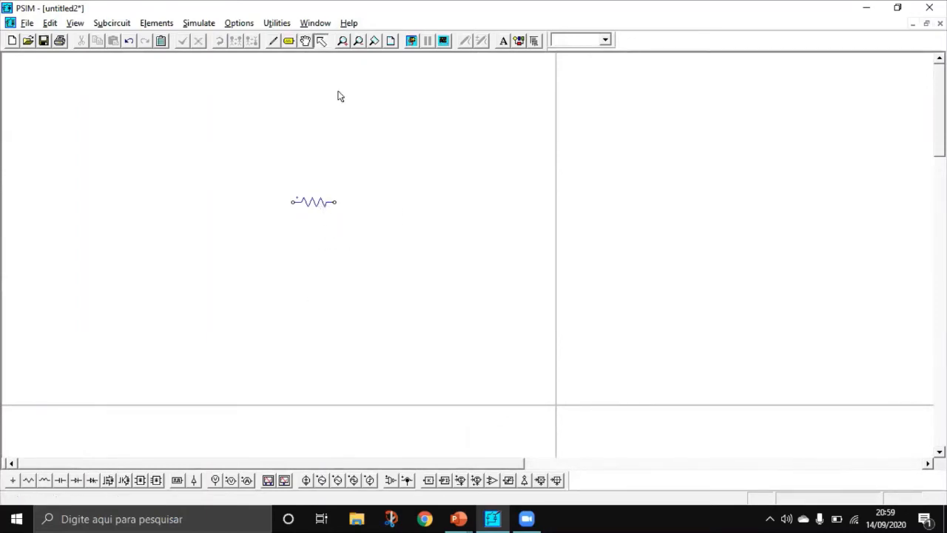
pyautogui.click(305, 41)
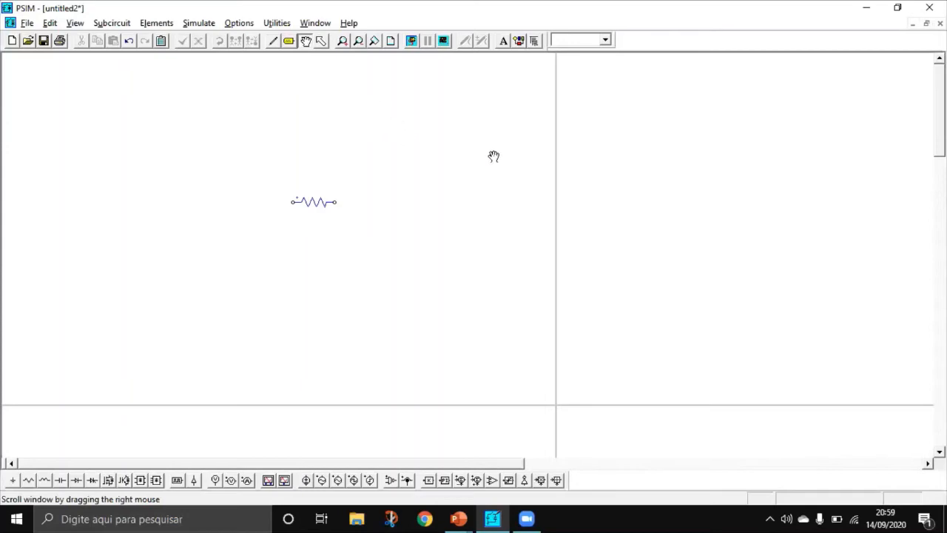
pyautogui.moveTo(492, 154); pyautogui.dragTo(339, 208)
pyautogui.moveTo(144, 181); pyautogui.dragTo(320, 195)
pyautogui.moveTo(366, 177); pyautogui.dragTo(322, 175)
pyautogui.moveTo(244, 157); pyautogui.dragTo(315, 165)
pyautogui.moveTo(374, 272); pyautogui.dragTo(260, 270)
pyautogui.moveTo(182, 254); pyautogui.dragTo(318, 240)
pyautogui.moveTo(291, 110); pyautogui.dragTo(307, 70)
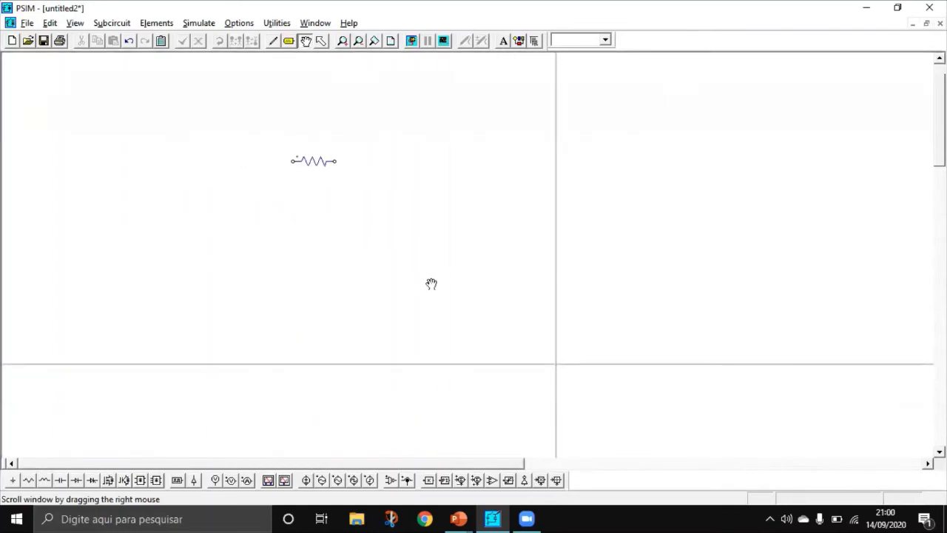
pyautogui.moveTo(419, 280); pyautogui.dragTo(230, 188)
pyautogui.moveTo(505, 328); pyautogui.dragTo(219, 199)
pyautogui.moveTo(438, 221); pyautogui.dragTo(577, 367)
pyautogui.moveTo(441, 201); pyautogui.dragTo(550, 334)
pyautogui.moveTo(439, 226); pyautogui.dragTo(591, 230)
pyautogui.moveTo(319, 267); pyautogui.dragTo(395, 269)
pyautogui.press('Escape')
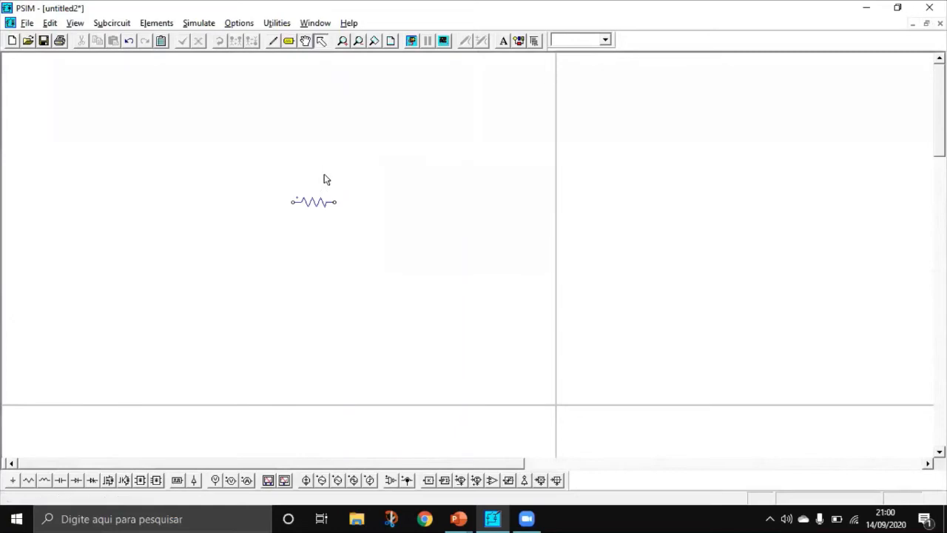
# Step: Delete the resistor from the schematic
pyautogui.click(318, 201)
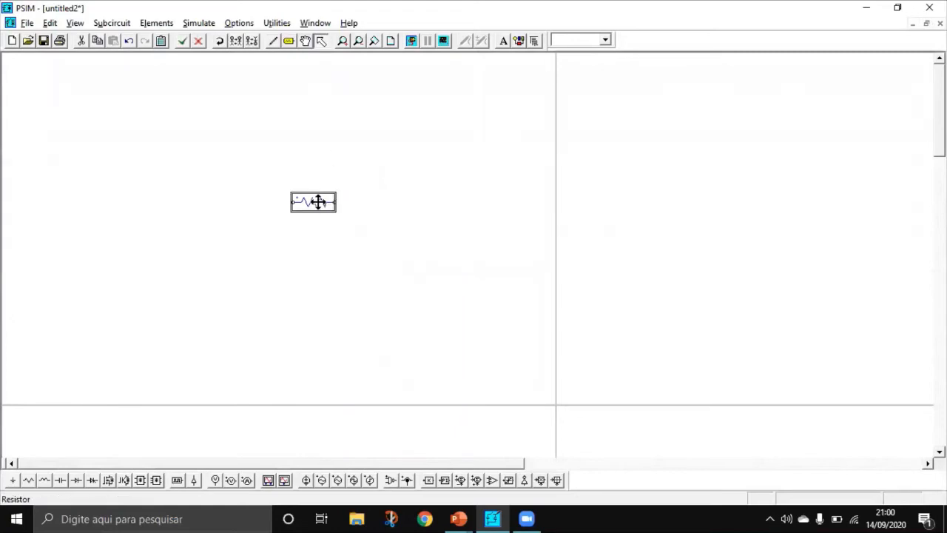
pyautogui.press('Delete')
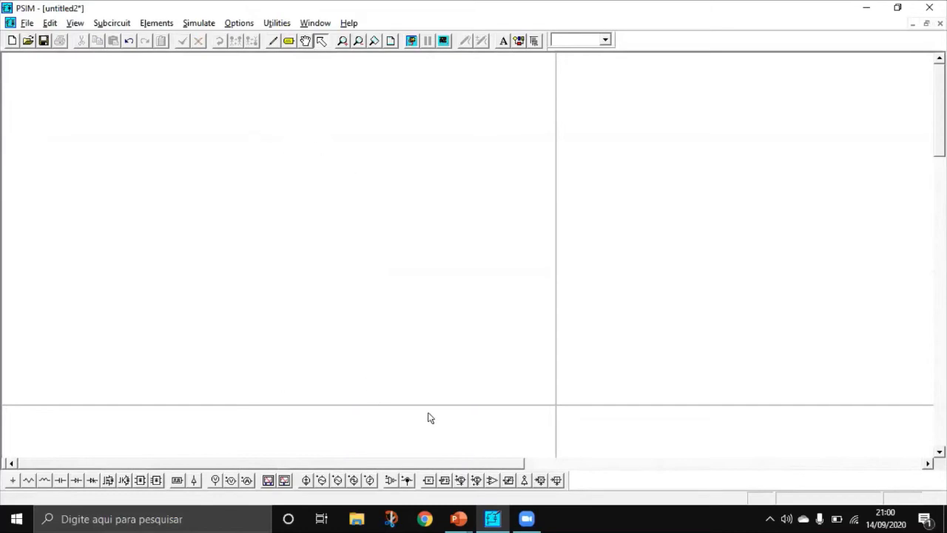
pyautogui.click(459, 519)
pyautogui.press('Right')
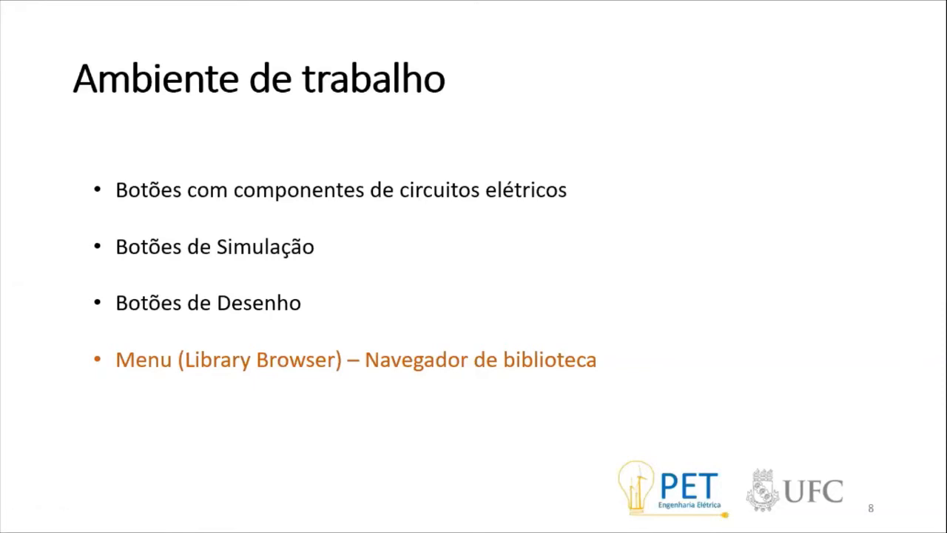
pyautogui.press('Right')
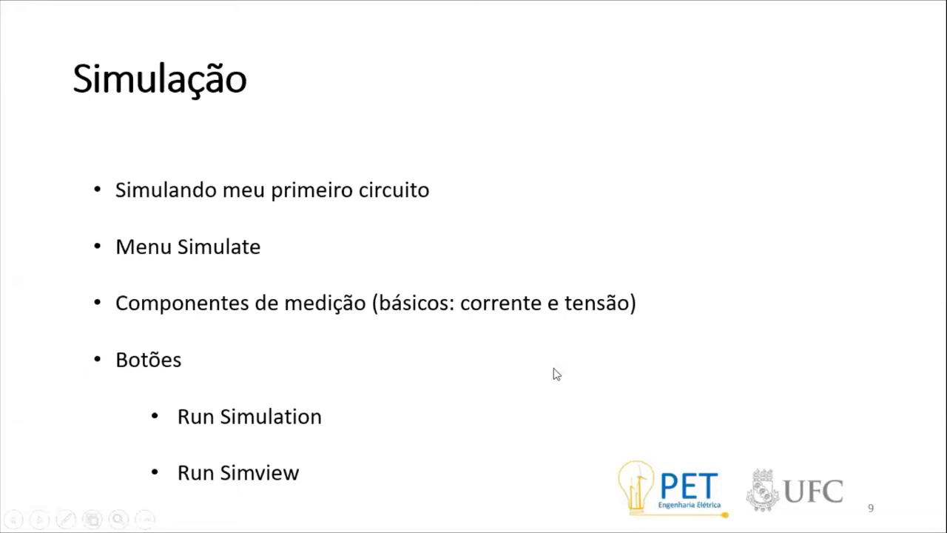
pyautogui.click(244, 191)
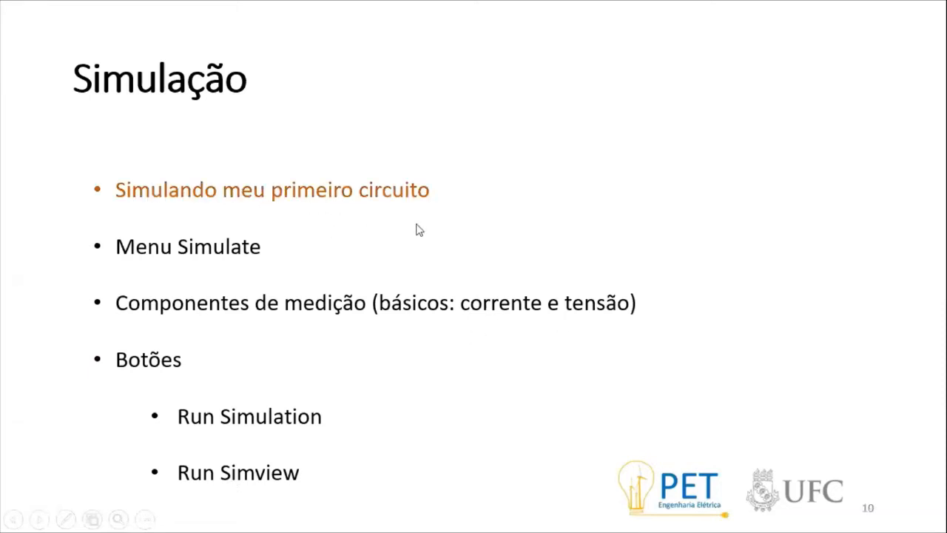
# Step: Switch to PSIM and place a vertical sinusoidal voltage source on the empty schematic
pyautogui.hotkey('alt', 'Tab')
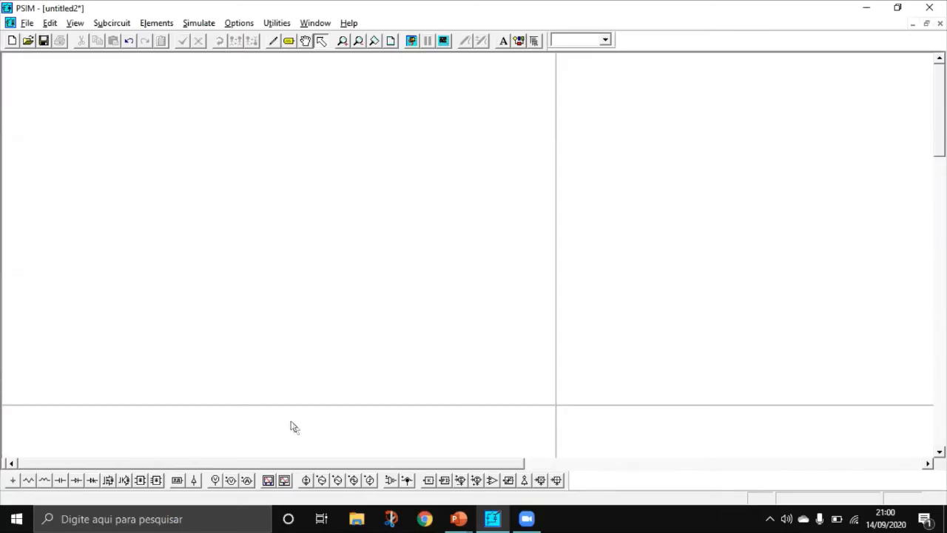
pyautogui.click(306, 482)
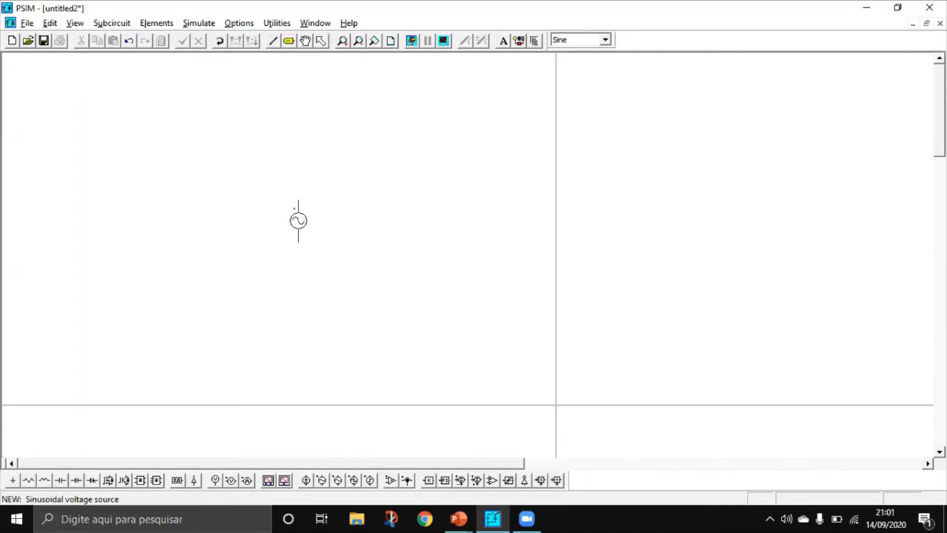
pyautogui.click(259, 189)
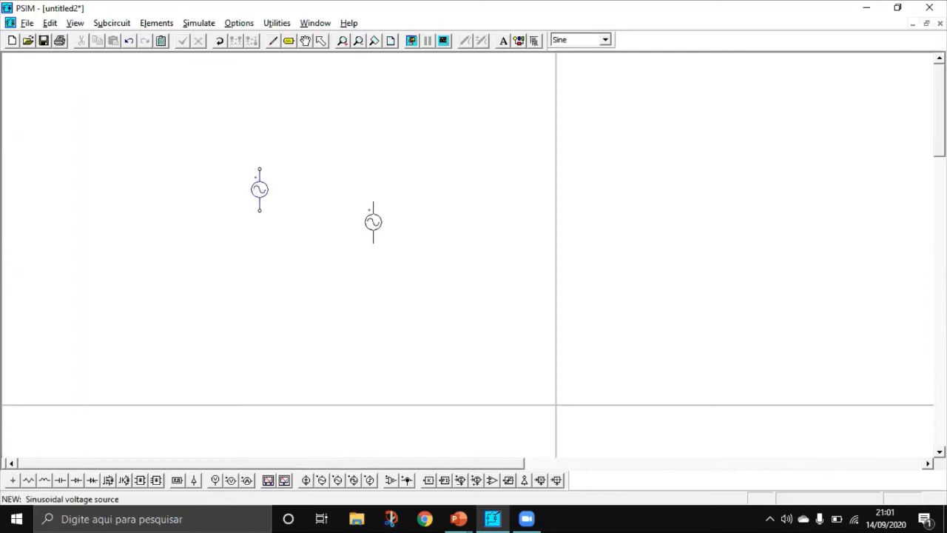
pyautogui.press('Escape')
# Step: Place a horizontal resistor above and to the right of the source, and a ground symbol directly below the source
pyautogui.click(30, 480)
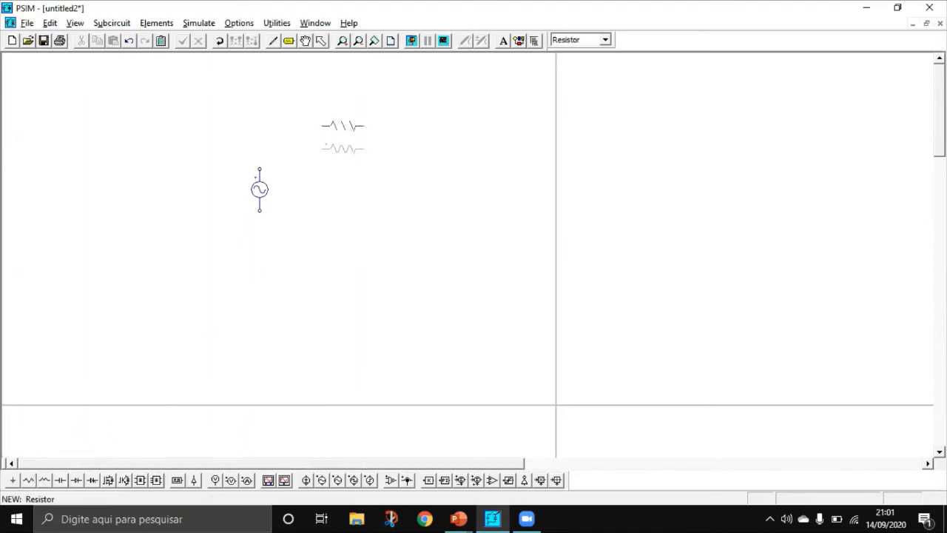
pyautogui.click(347, 135)
pyautogui.press('Escape')
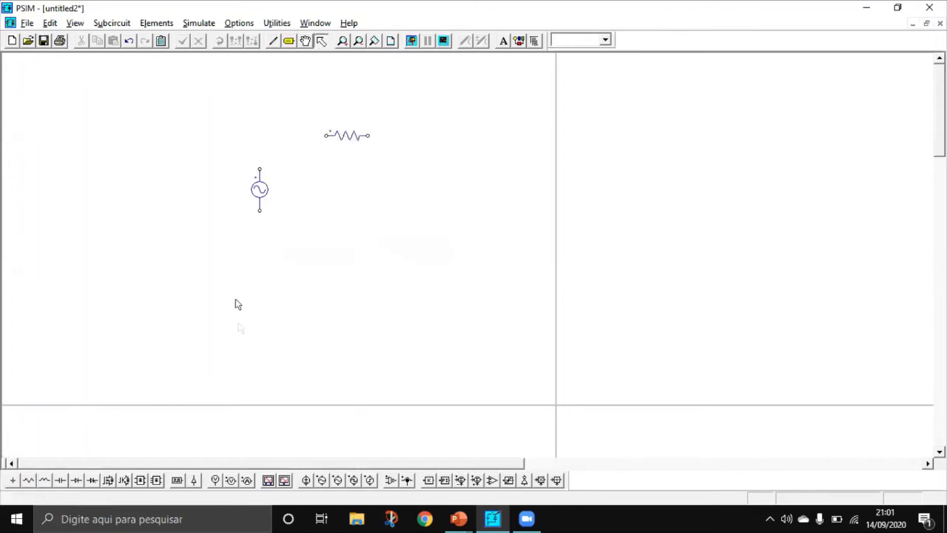
pyautogui.click(13, 479)
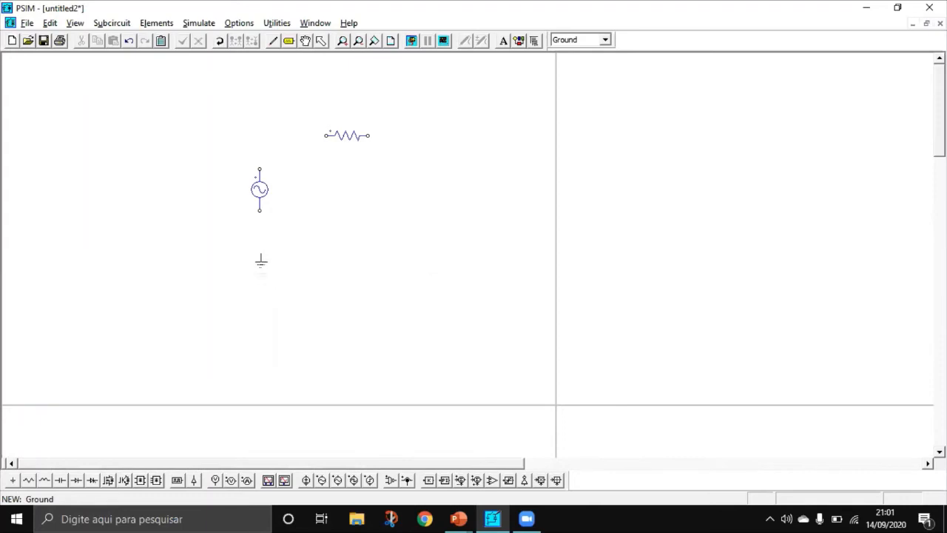
pyautogui.click(259, 252)
pyautogui.press('Escape')
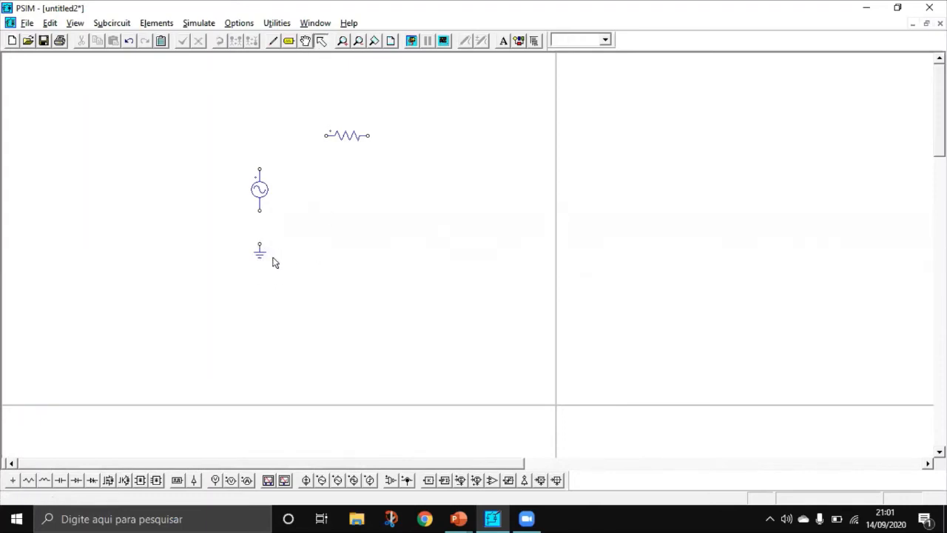
# Step: Wire the source and resistor into a closed rectangular loop, and connect the ground to the source's lower terminal
pyautogui.click(272, 42)
pyautogui.moveTo(258, 211); pyautogui.dragTo(259, 244)
pyautogui.moveTo(259, 169)
pyautogui.mouseDown()
pyautogui.moveTo(260, 148)
pyautogui.moveTo(293, 138)
pyautogui.moveTo(387, 135)
pyautogui.moveTo(393, 173)
pyautogui.moveTo(392, 219)
pyautogui.moveTo(260, 218)
pyautogui.mouseUp()
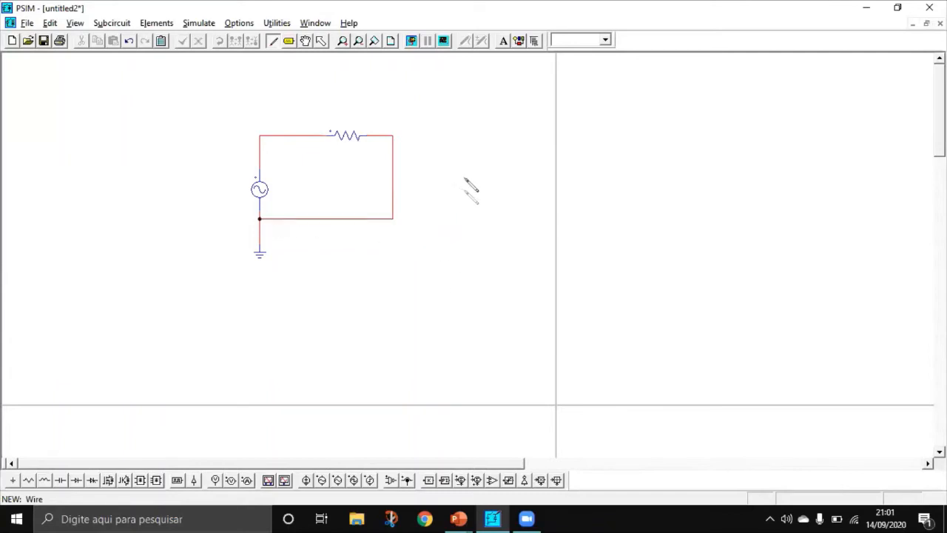
pyautogui.press('Escape')
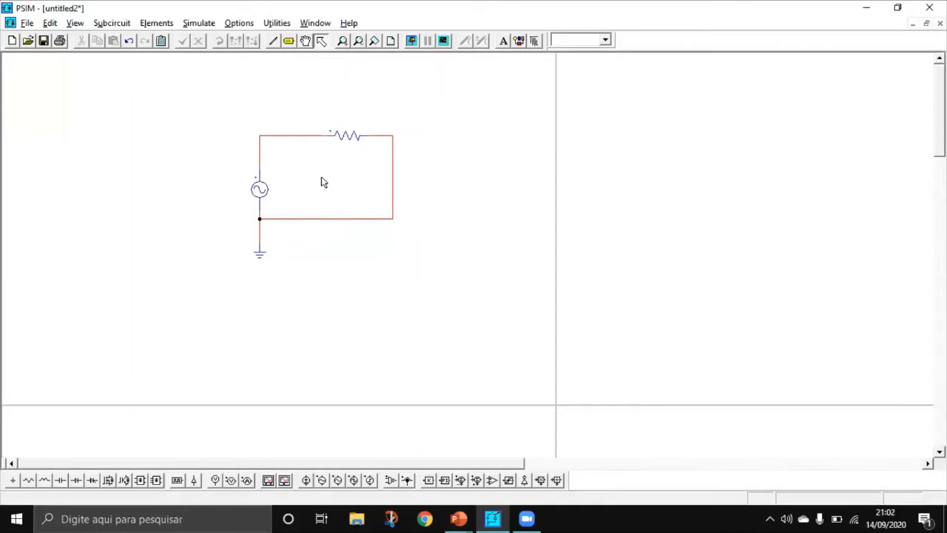
# Step: Name the sinusoidal source Ventrada and set its peak amplitude to 282.8, keeping the frequency at 60
pyautogui.doubleClick(268, 188)
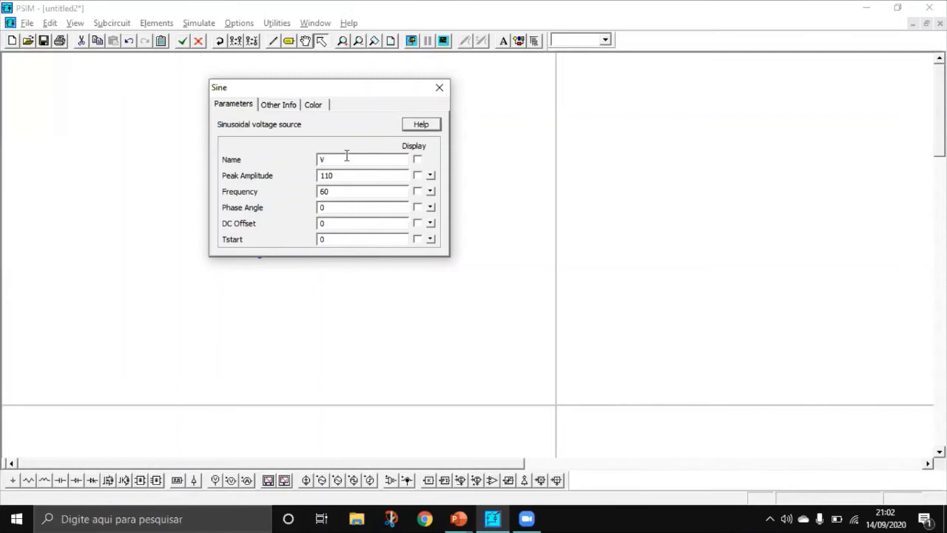
pyautogui.write('entrada')
pyautogui.click(356, 176)
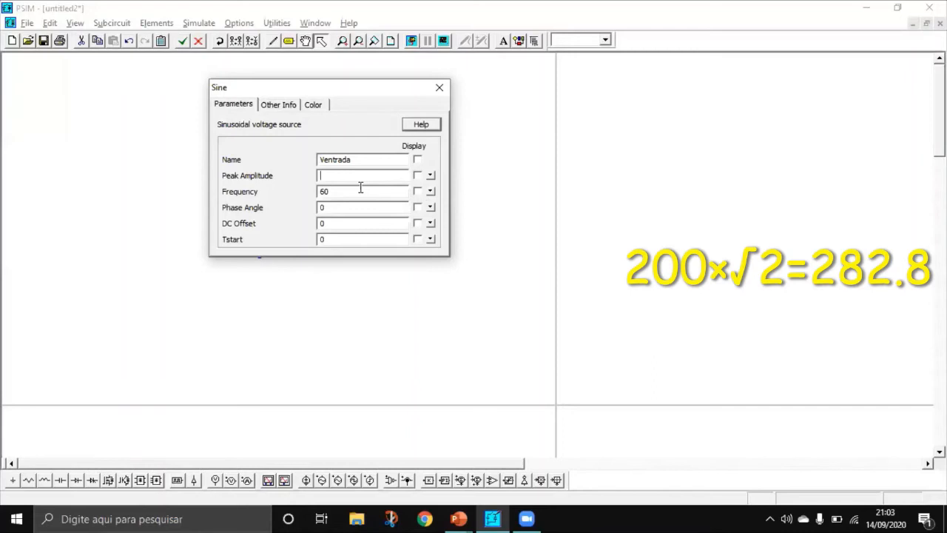
pyautogui.write('282.8')
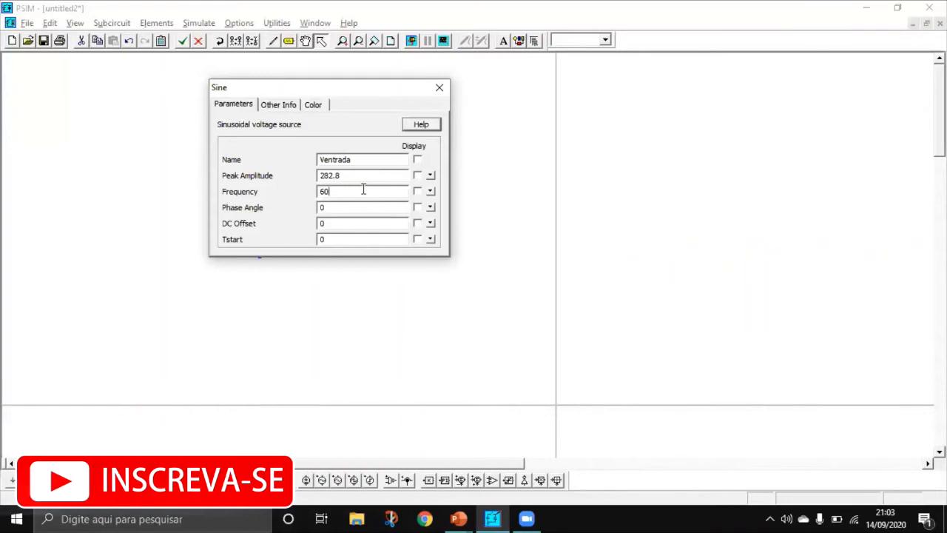
pyautogui.click(333, 192)
pyautogui.click(440, 89)
pyautogui.click(337, 160)
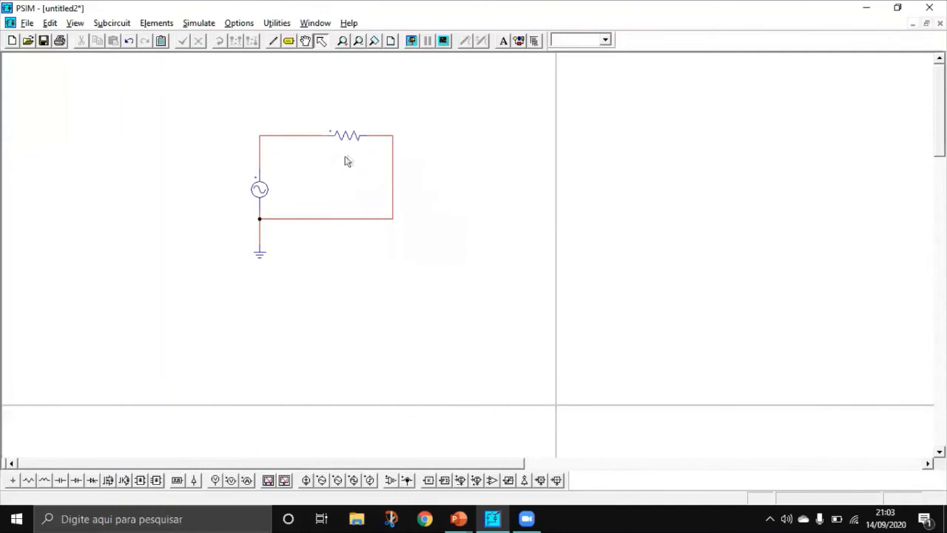
# Step: Name the resistor R1, set its resistance to 20, and display both its name and resistance on the schematic
pyautogui.doubleClick(351, 139)
pyautogui.click(348, 158)
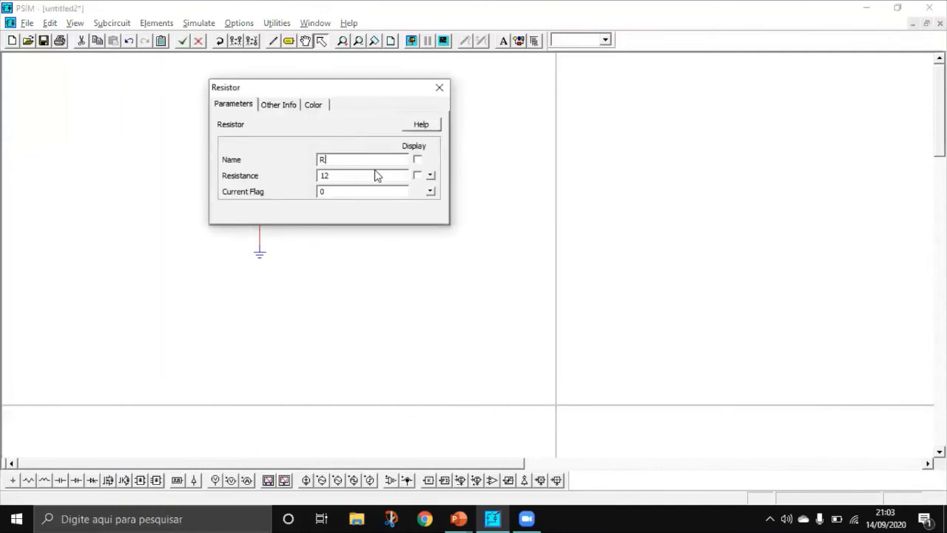
pyautogui.press('BackSpace')
pyautogui.write('1')
pyautogui.click(341, 175)
pyautogui.write('20')
pyautogui.click(418, 160)
pyautogui.click(418, 176)
pyautogui.click(439, 87)
# Step: Move the R1 label below the resistor and position the resistance label just above it
pyautogui.click(381, 123)
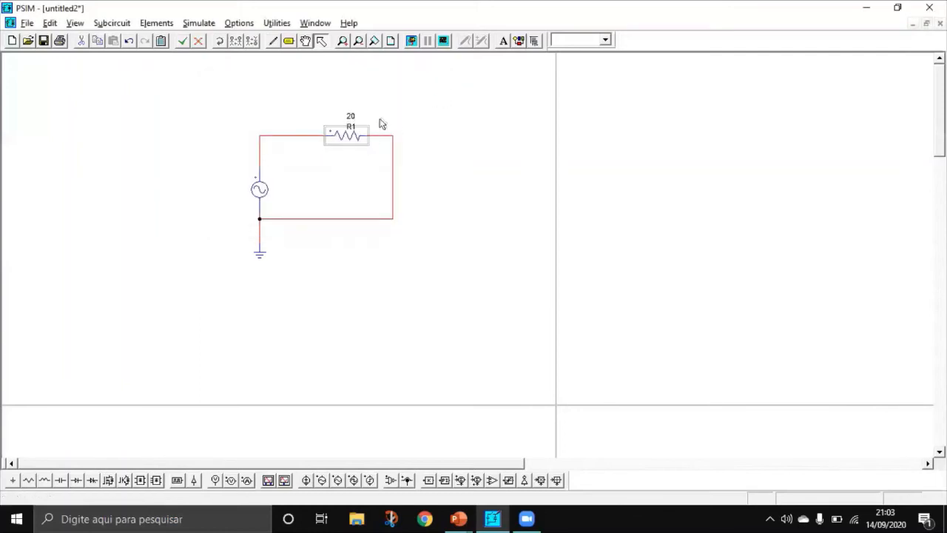
pyautogui.moveTo(357, 128); pyautogui.dragTo(355, 152)
pyautogui.moveTo(356, 116); pyautogui.dragTo(354, 116)
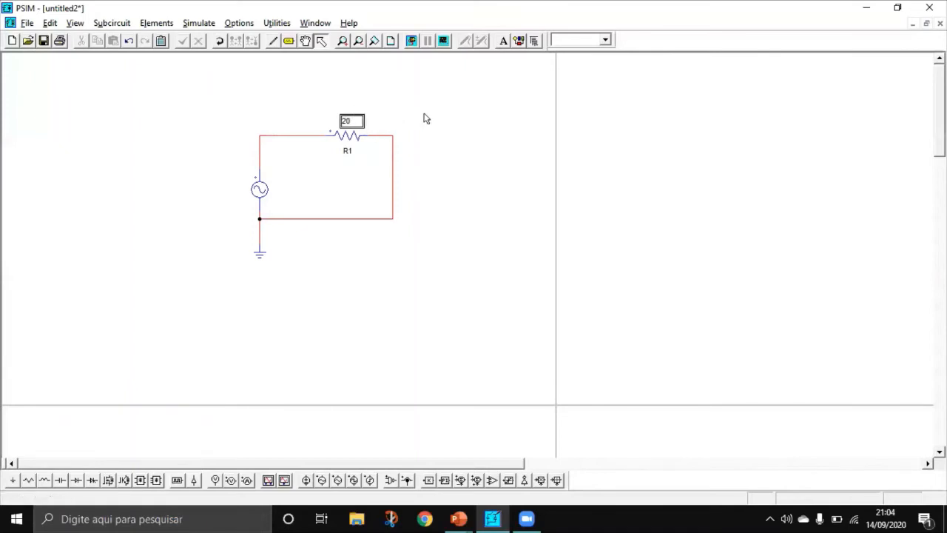
# Step: Display the voltage source's name on the schematic and move the label to the left of the source symbol
pyautogui.doubleClick(251, 193)
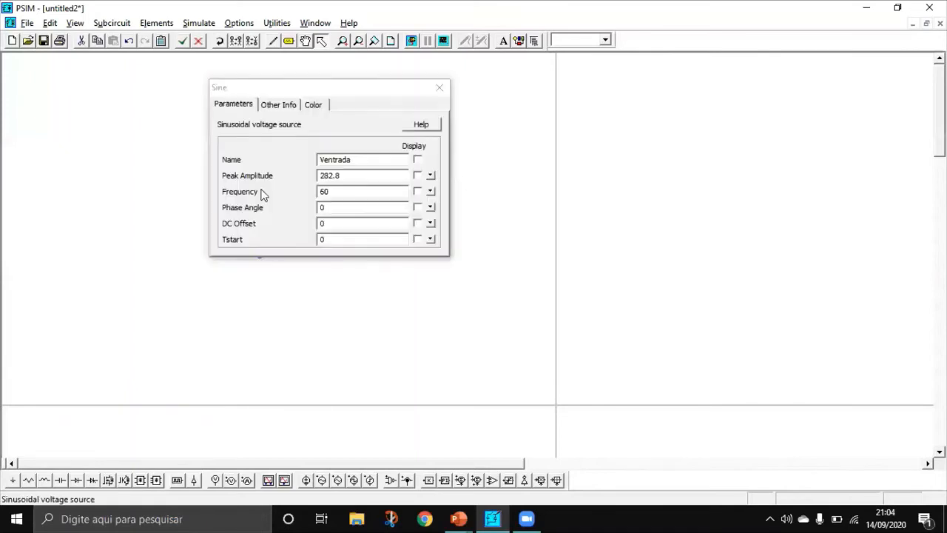
pyautogui.click(417, 159)
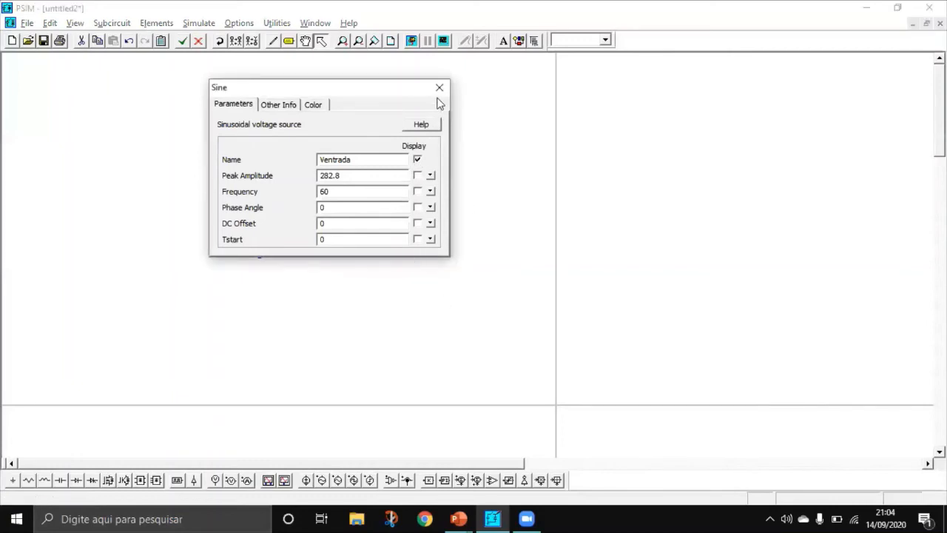
pyautogui.click(439, 87)
pyautogui.click(293, 194)
pyautogui.moveTo(319, 199); pyautogui.dragTo(236, 184)
pyautogui.click(438, 211)
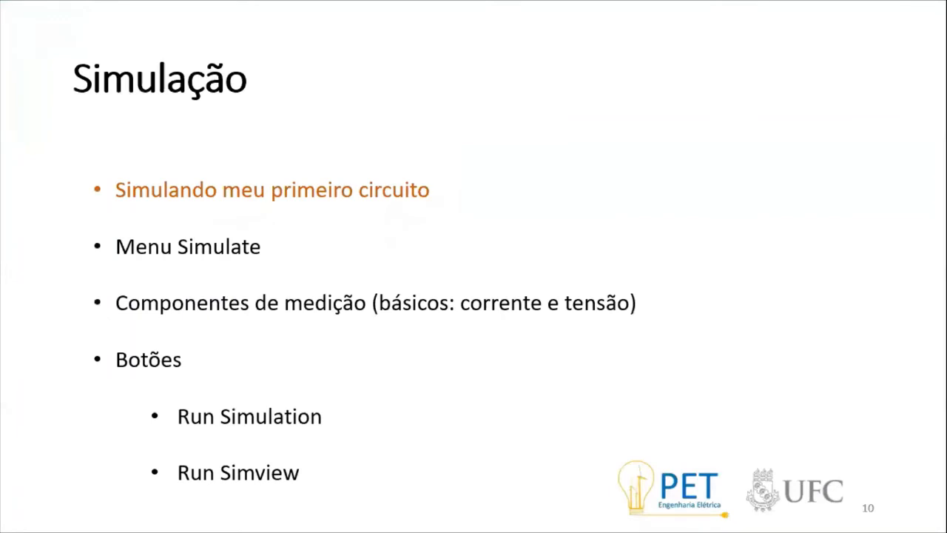
pyautogui.press('Right')
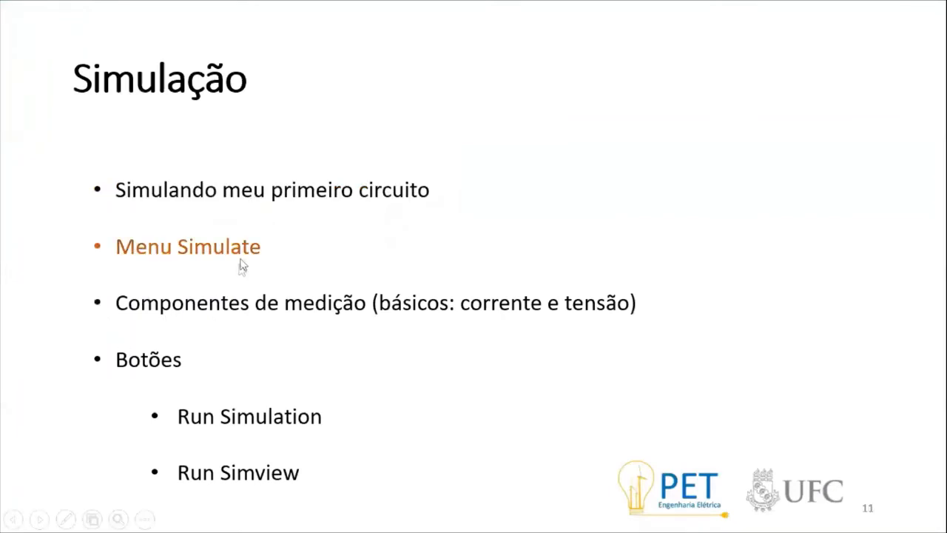
# Step: Return to PSIM, place a Simulation Control clock above the circuit, and set its total time to 0.032
pyautogui.hotkey('alt', 'Tab')
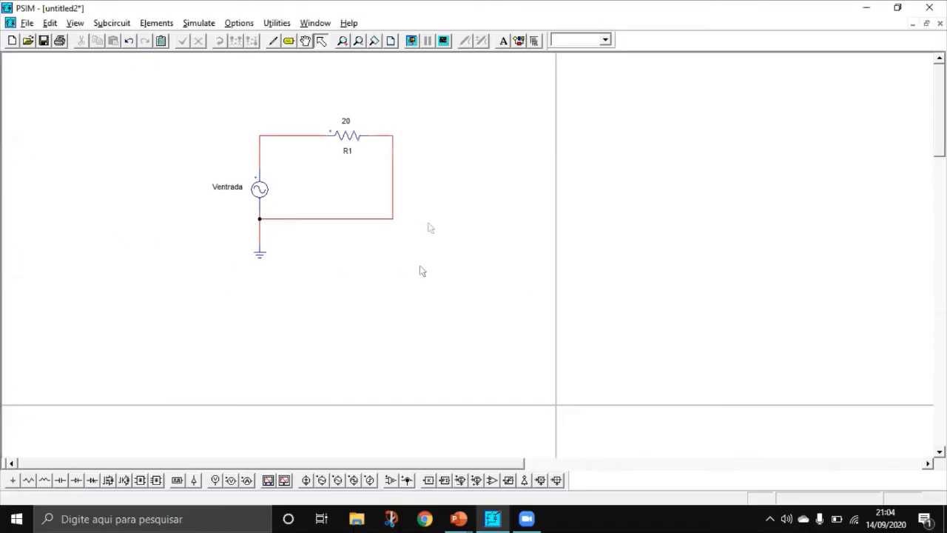
pyautogui.click(199, 24)
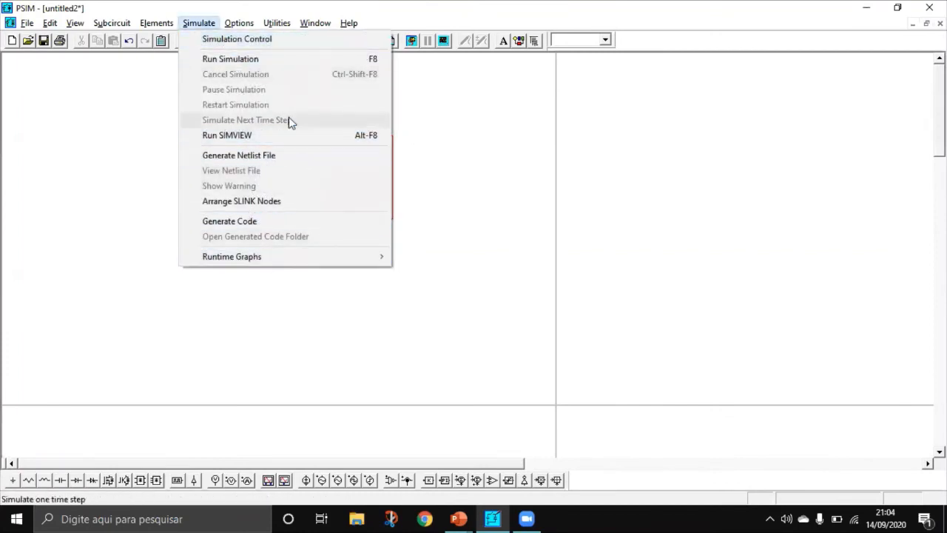
pyautogui.click(263, 45)
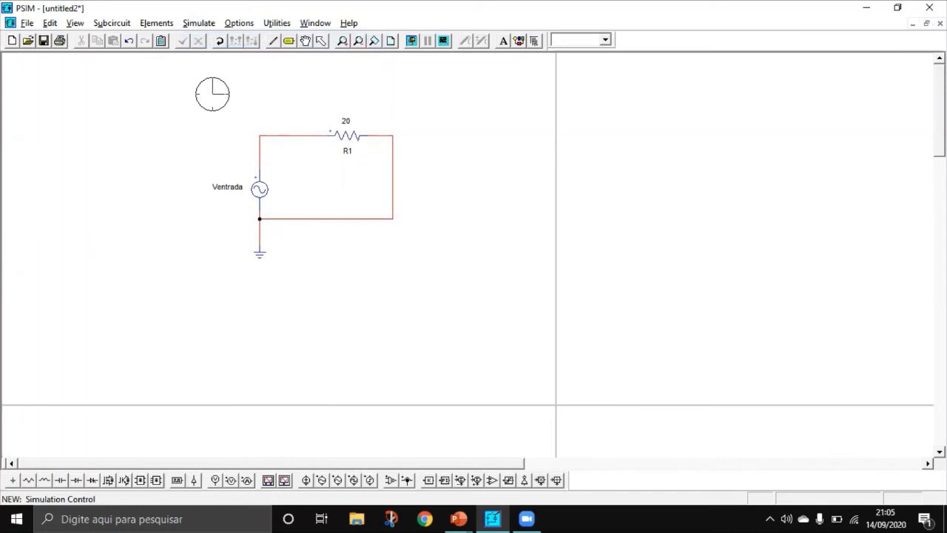
pyautogui.doubleClick(212, 93)
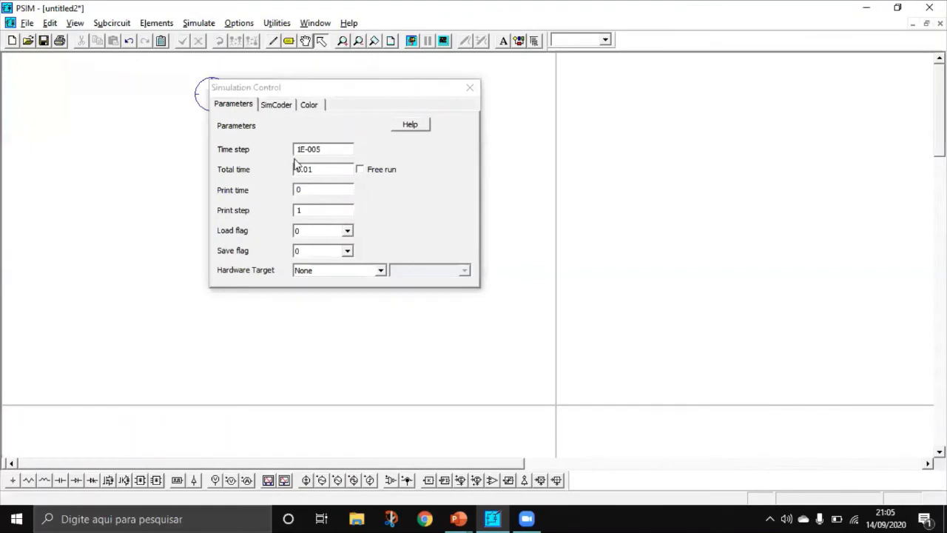
pyautogui.click(338, 147)
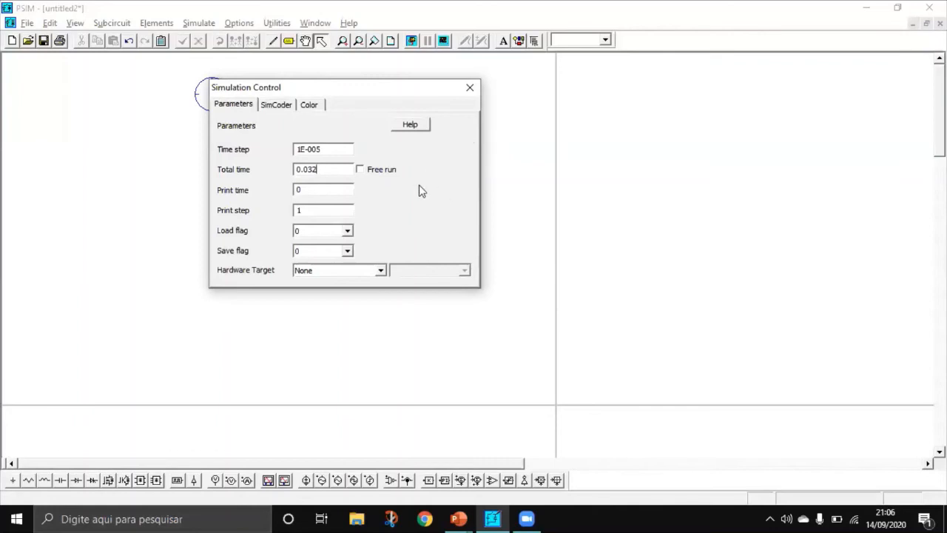
pyautogui.click(470, 88)
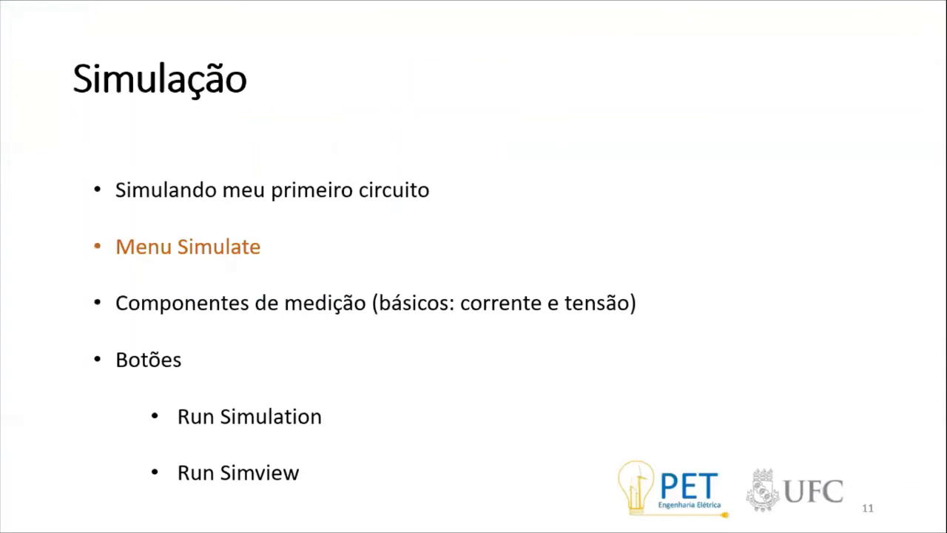
pyautogui.press('Right')
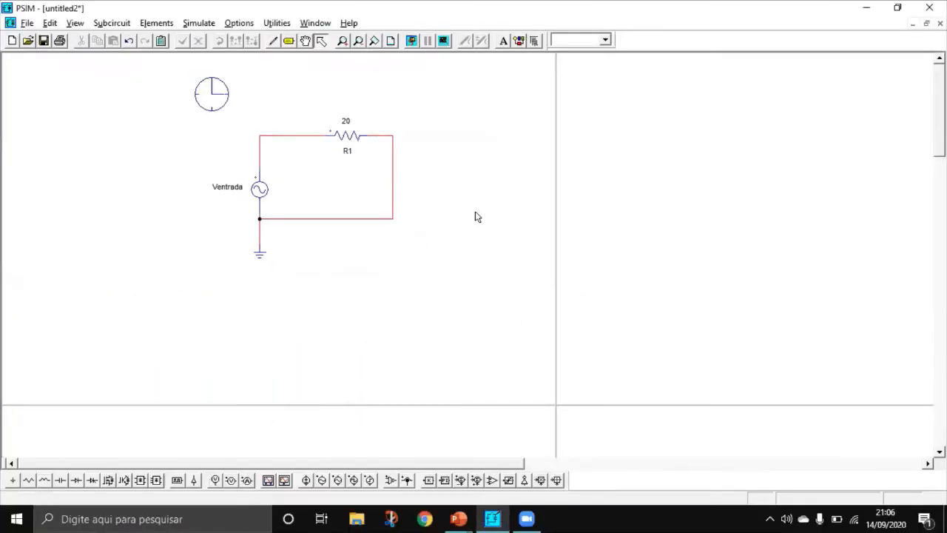
# Step: Run the simulation, dismiss Simview's curve selection without adding variables, look at the maximized graph window and close Simview
pyautogui.click(411, 41)
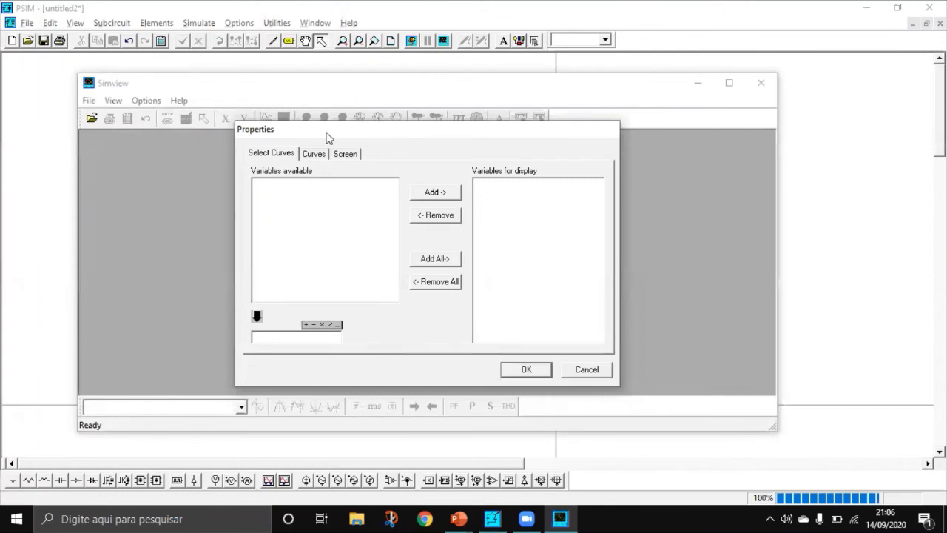
pyautogui.moveTo(336, 137); pyautogui.dragTo(347, 111)
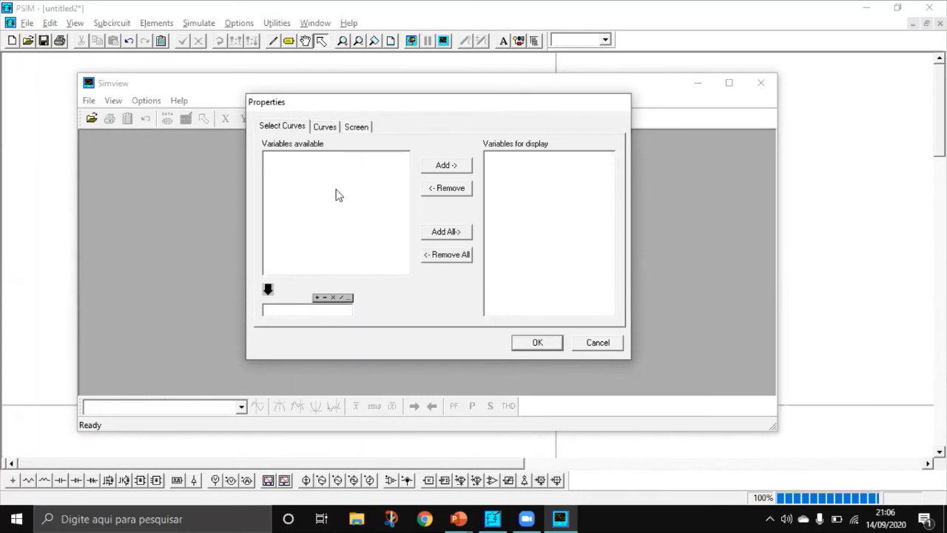
pyautogui.click(592, 343)
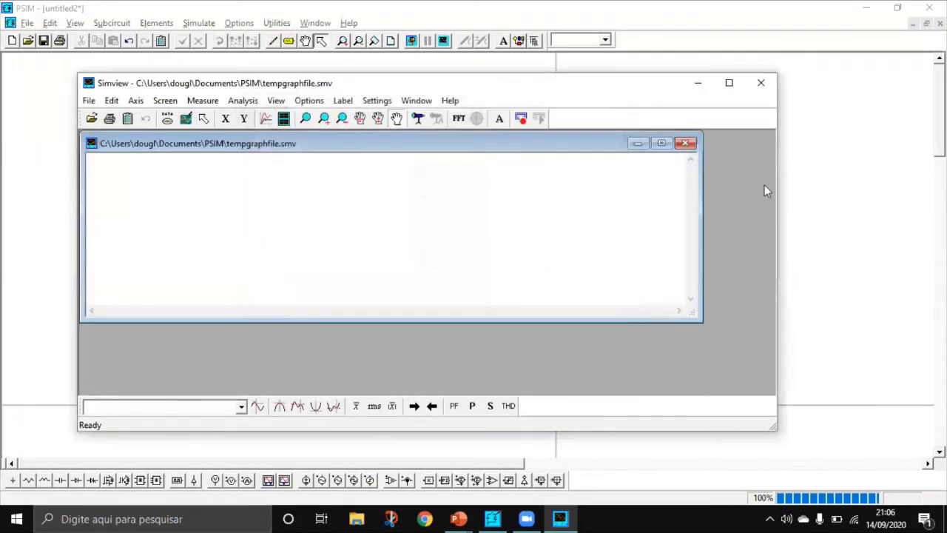
pyautogui.click(661, 143)
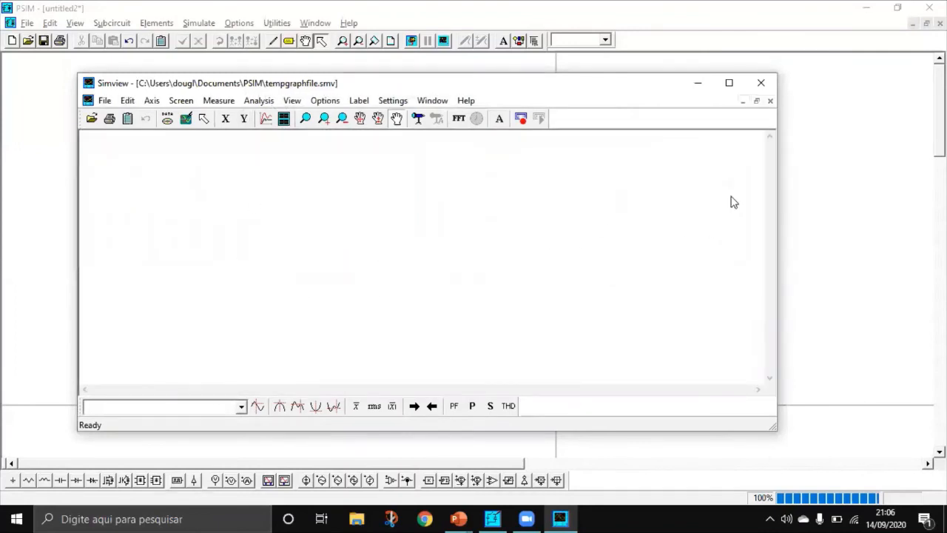
pyautogui.click(761, 83)
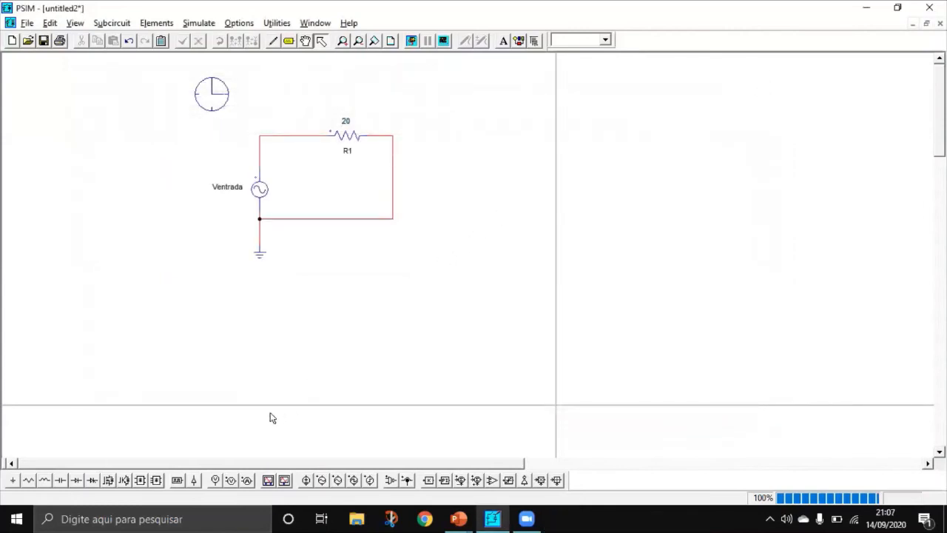
# Step: Place a node-to-ground voltage probe above the wire between the source and R1, and wire it to that node
pyautogui.click(216, 480)
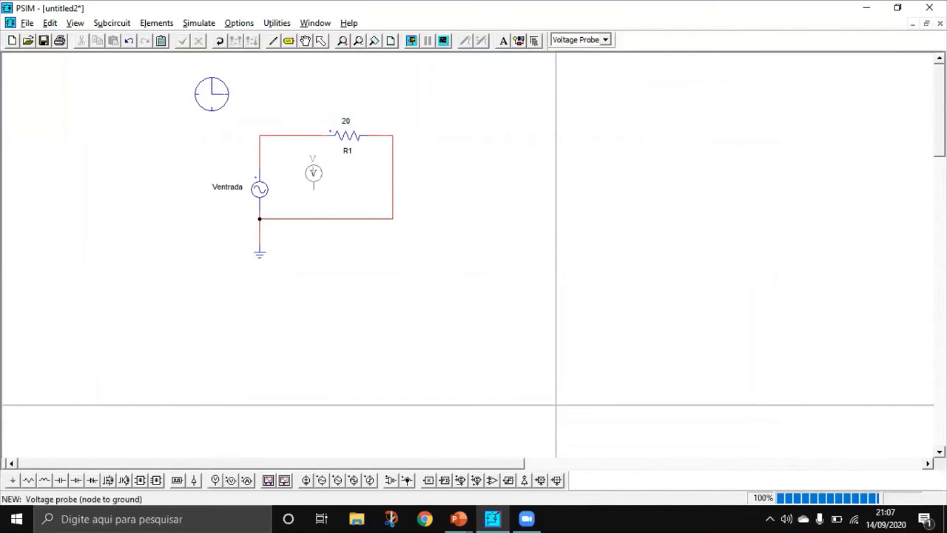
pyautogui.click(293, 111)
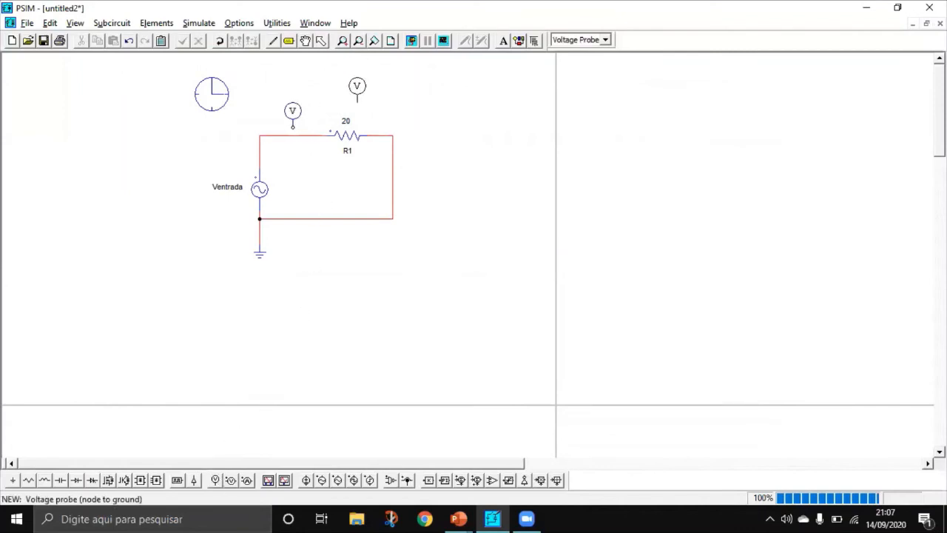
pyautogui.click(273, 40)
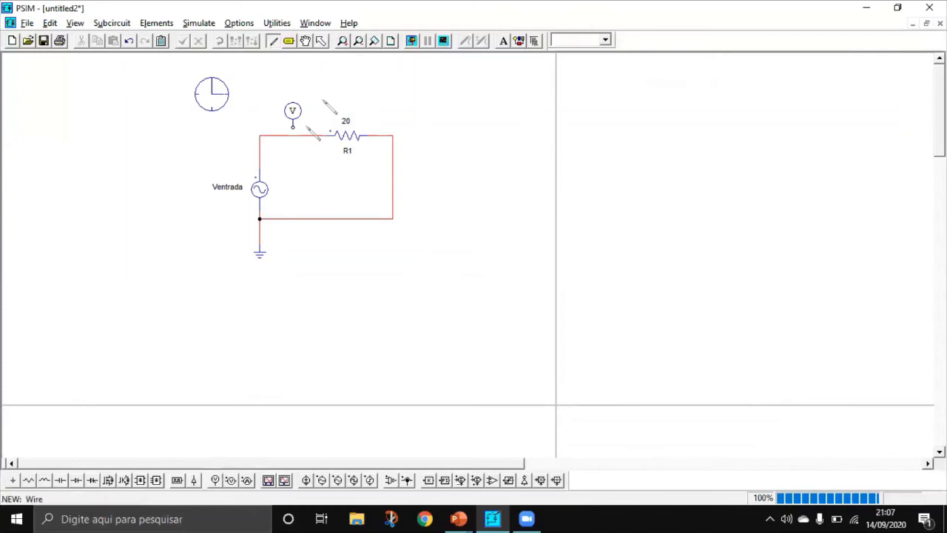
pyautogui.moveTo(293, 129); pyautogui.dragTo(293, 135)
pyautogui.press('Escape')
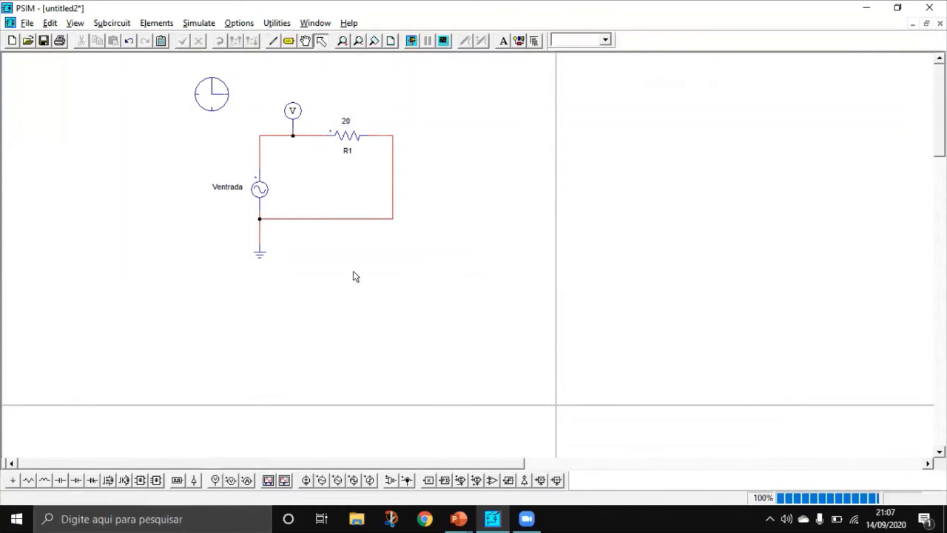
# Step: Place a current probe to the right of R1 and reroute the wiring so the probe is in series with the resistor
pyautogui.click(247, 480)
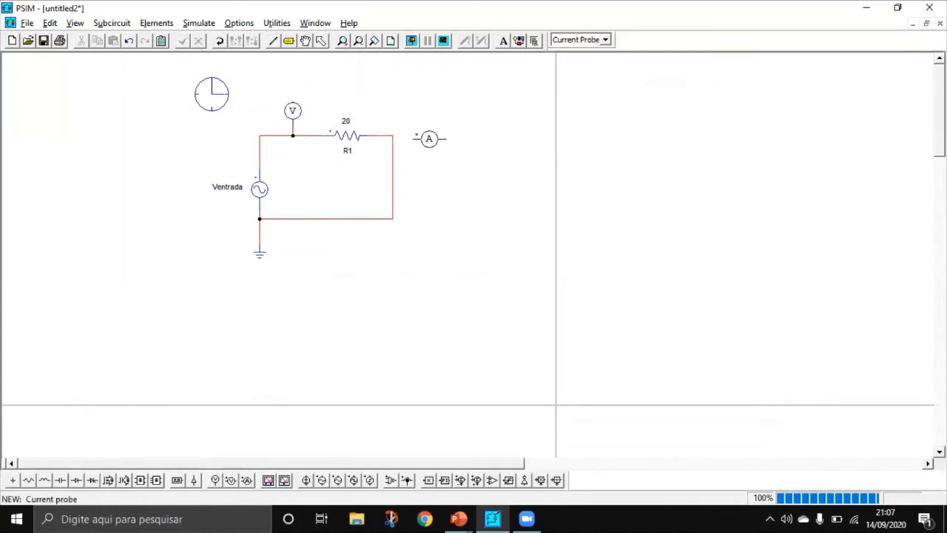
pyautogui.click(424, 134)
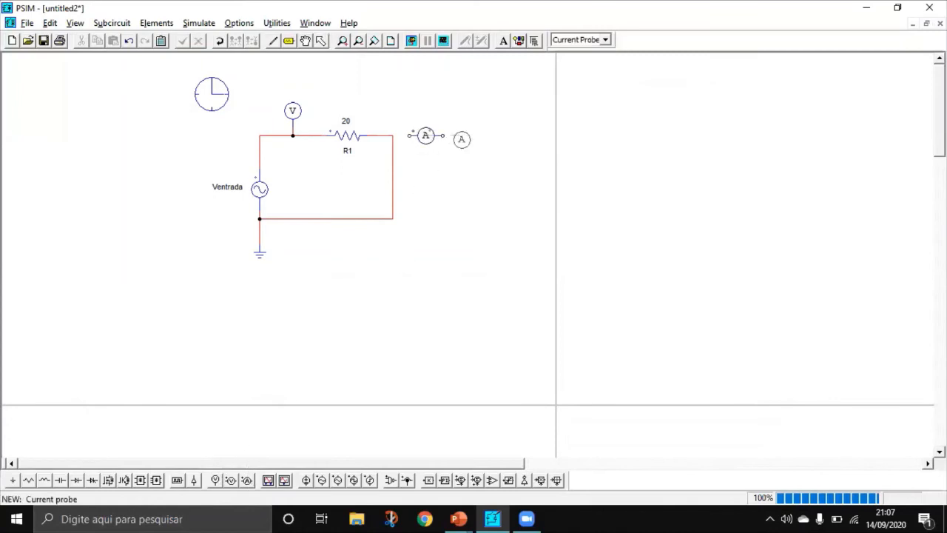
pyautogui.press('Escape')
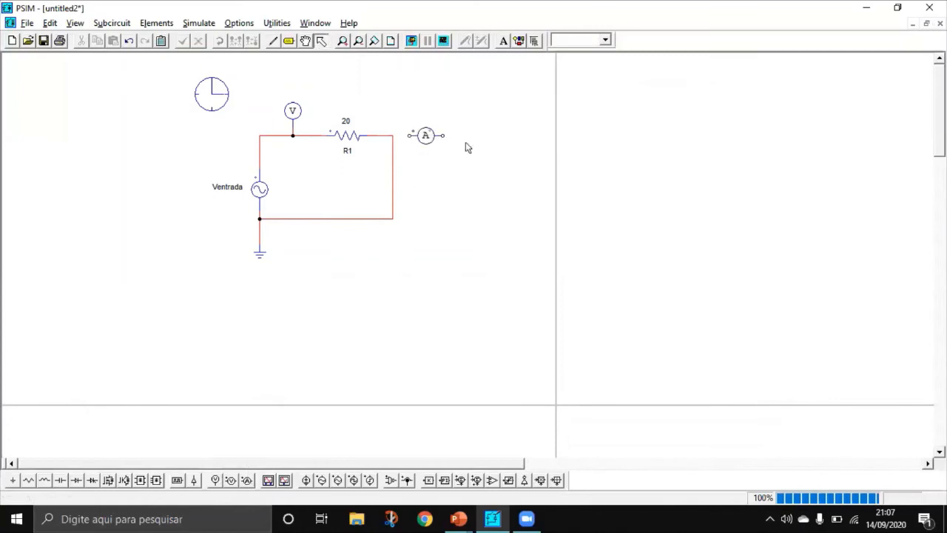
pyautogui.click(393, 180)
pyautogui.press('Delete')
pyautogui.click(273, 41)
pyautogui.moveTo(393, 136)
pyautogui.mouseDown()
pyautogui.moveTo(413, 136)
pyautogui.moveTo(450, 188)
pyautogui.moveTo(439, 226)
pyautogui.moveTo(393, 219)
pyautogui.mouseUp()
pyautogui.press('Escape')
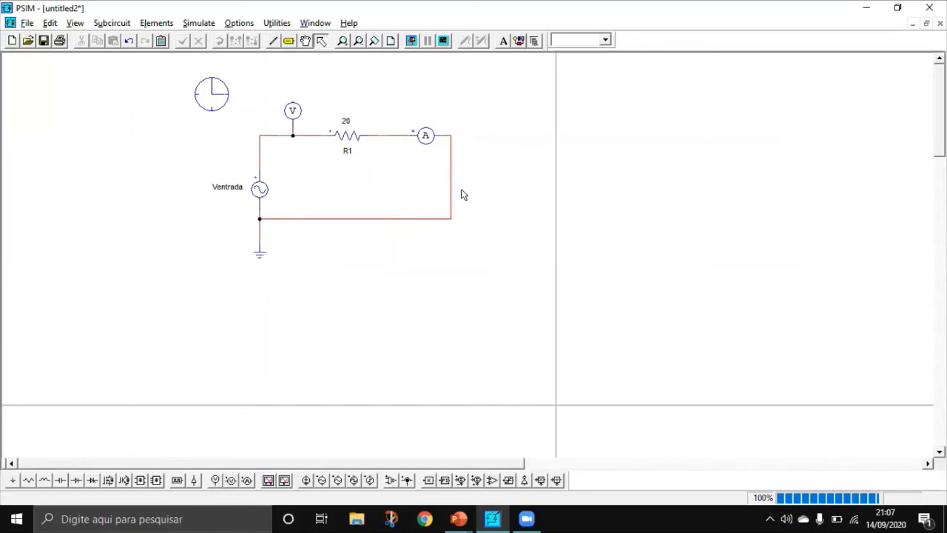
pyautogui.click(426, 136)
pyautogui.click(426, 170)
pyautogui.click(426, 136)
pyautogui.click(429, 166)
pyautogui.click(214, 481)
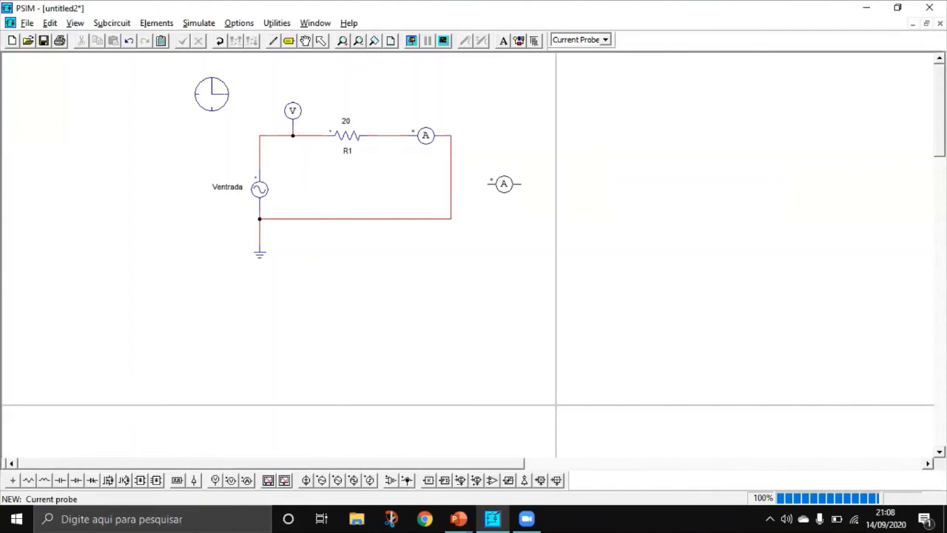
pyautogui.rightClick(500, 183)
pyautogui.rightClick(500, 183)
pyautogui.rightClick(475, 178)
pyautogui.press('Escape')
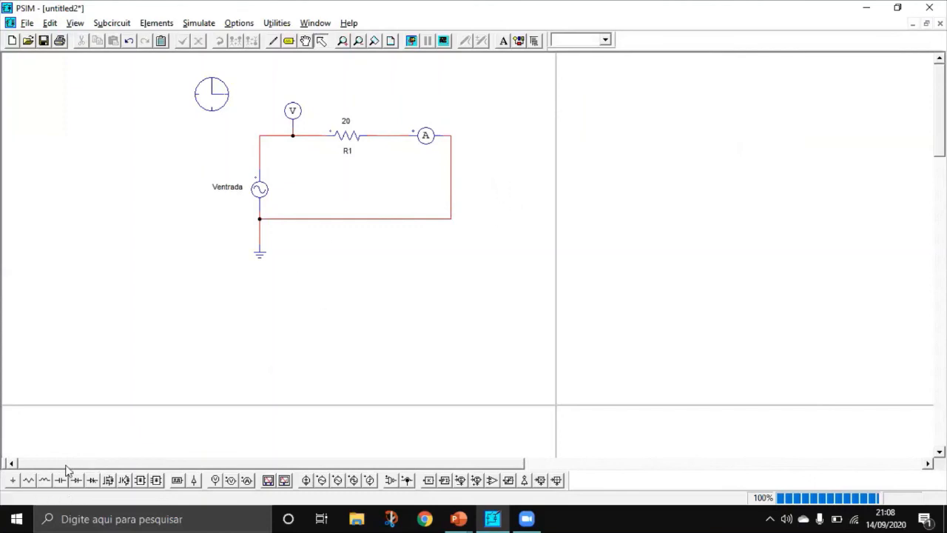
pyautogui.click(29, 481)
pyautogui.rightClick(486, 225)
pyautogui.rightClick(500, 224)
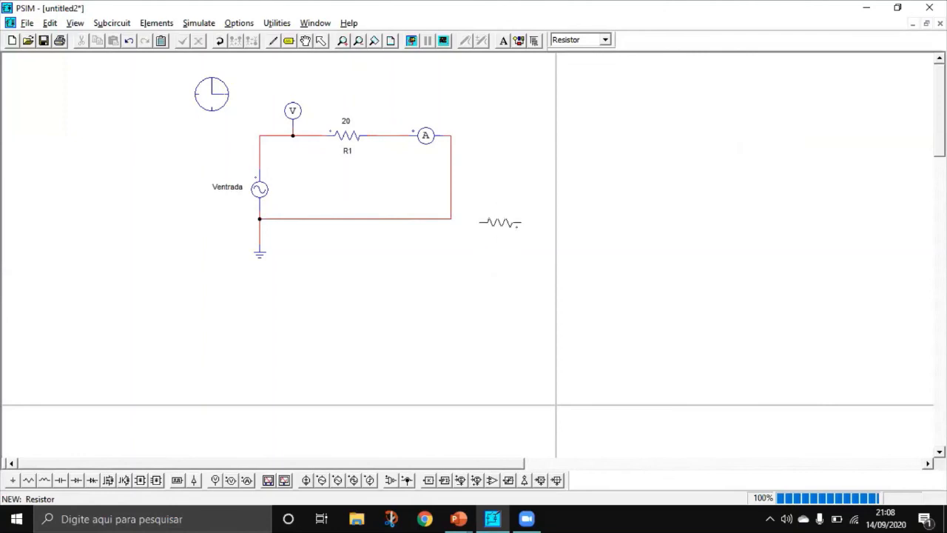
pyautogui.rightClick(500, 222)
pyautogui.rightClick(500, 222)
pyautogui.rightClick(500, 222)
pyautogui.press('Escape')
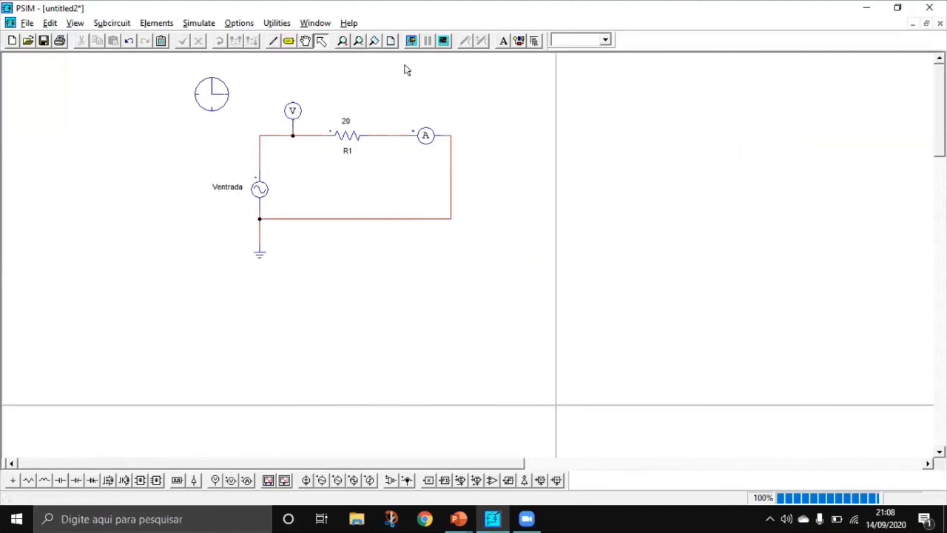
# Step: Run the simulation, check the variables offered for plotting, cancel the curve selection and close Simview
pyautogui.click(411, 41)
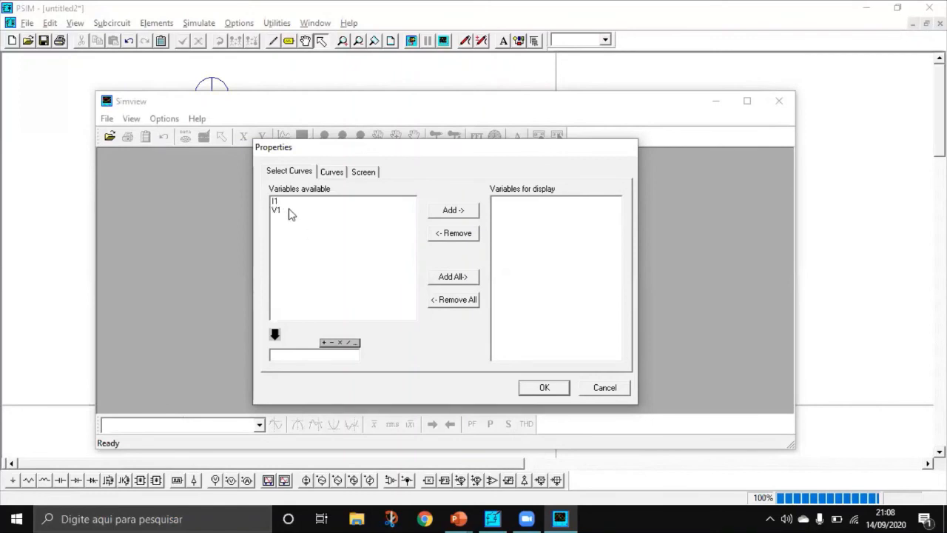
pyautogui.click(604, 388)
pyautogui.click(779, 101)
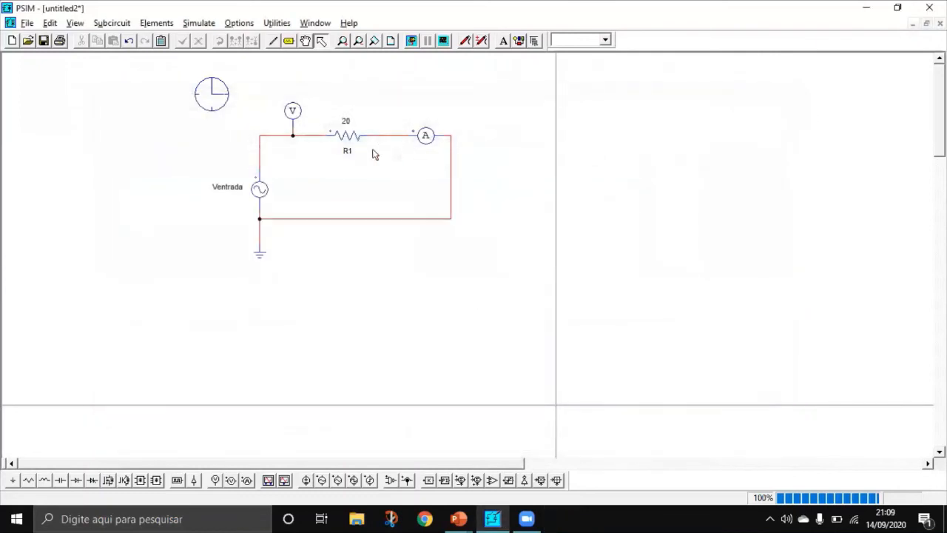
# Step: Rename the voltage probe to Voltimetro and the current probe to amperimetro
pyautogui.doubleClick(294, 109)
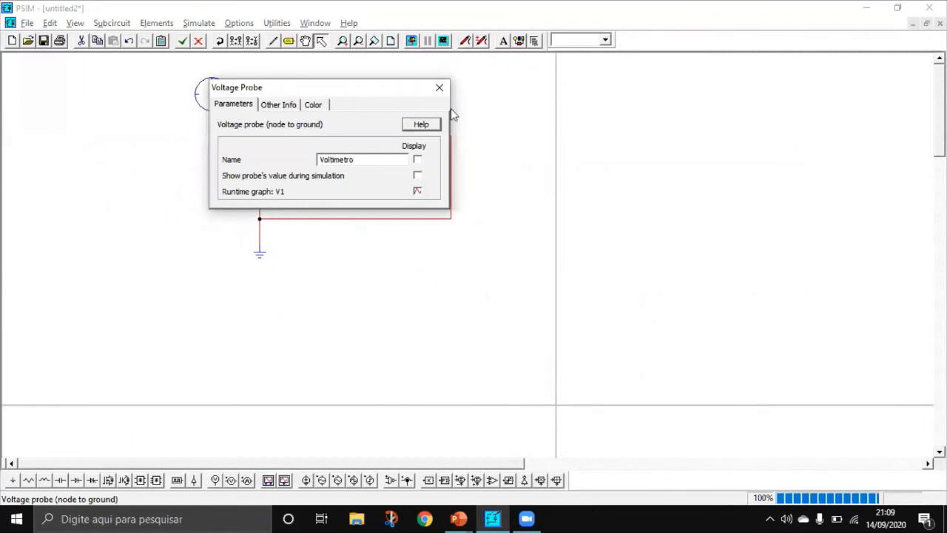
pyautogui.click(441, 88)
pyautogui.doubleClick(426, 131)
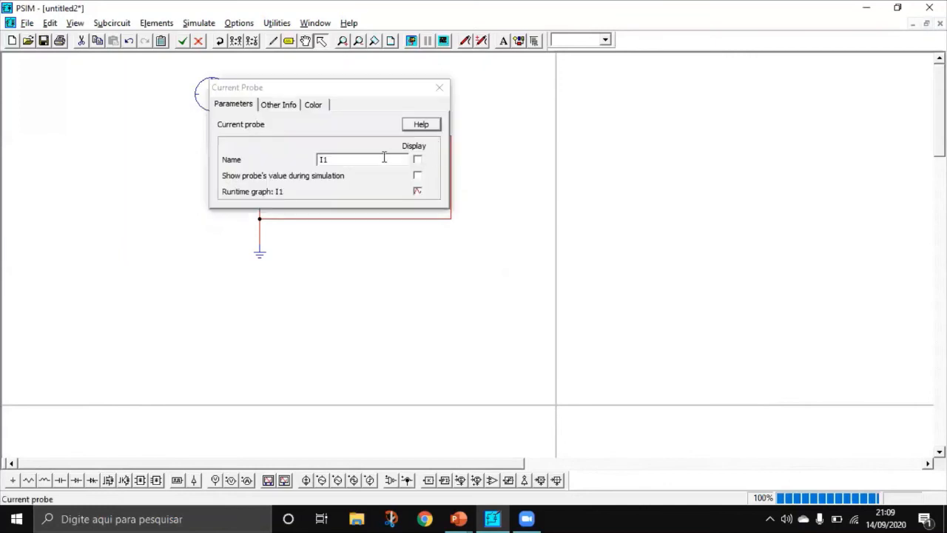
pyautogui.click(384, 156)
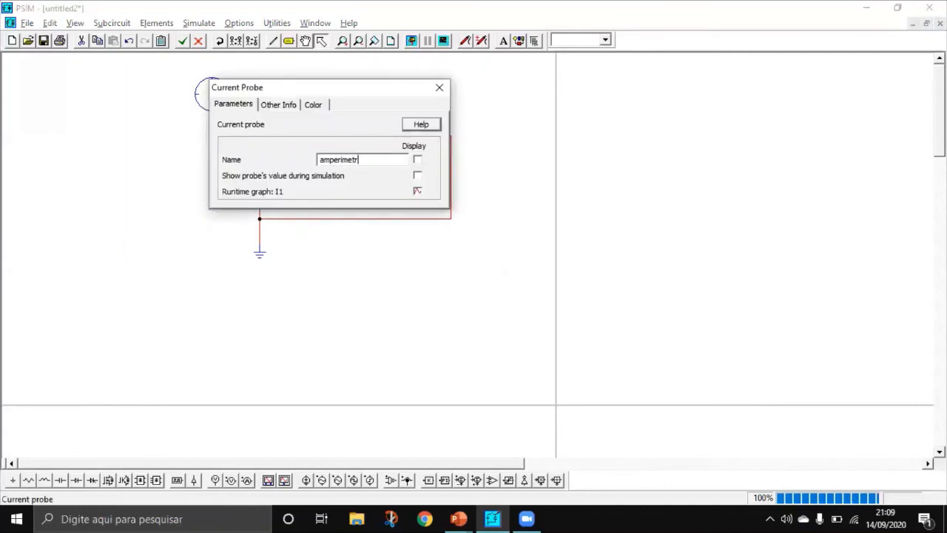
pyautogui.click(444, 88)
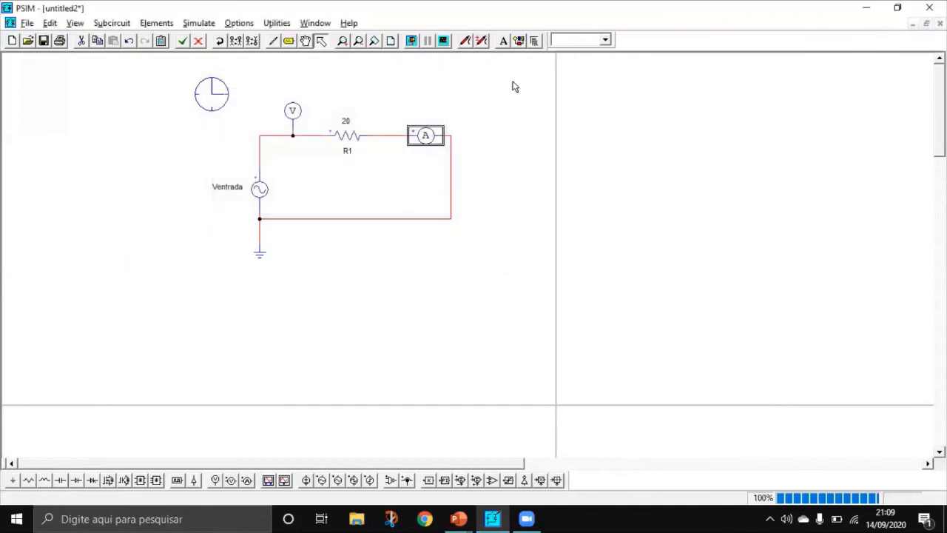
# Step: Rerun the simulation, add Voltimetro to the variables for display and remove it again
pyautogui.click(412, 40)
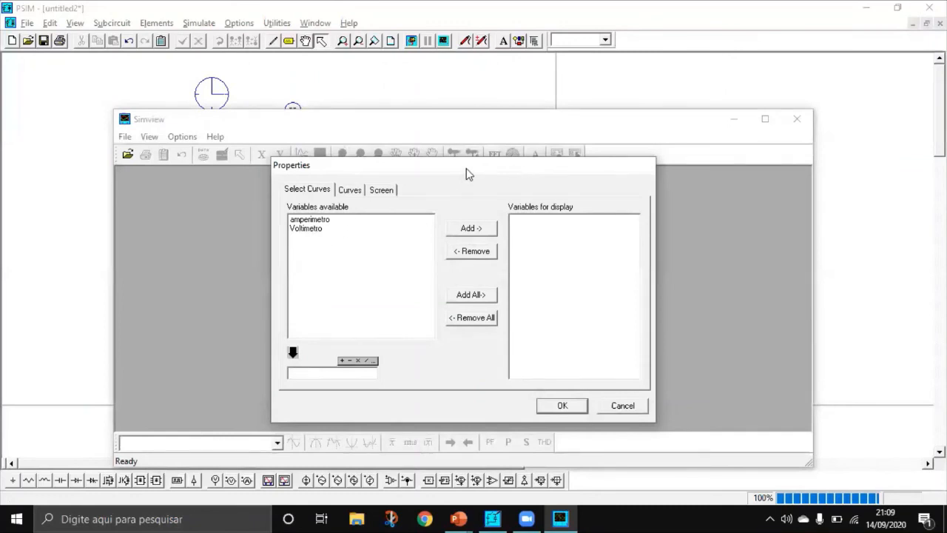
pyautogui.moveTo(466, 168); pyautogui.dragTo(467, 148)
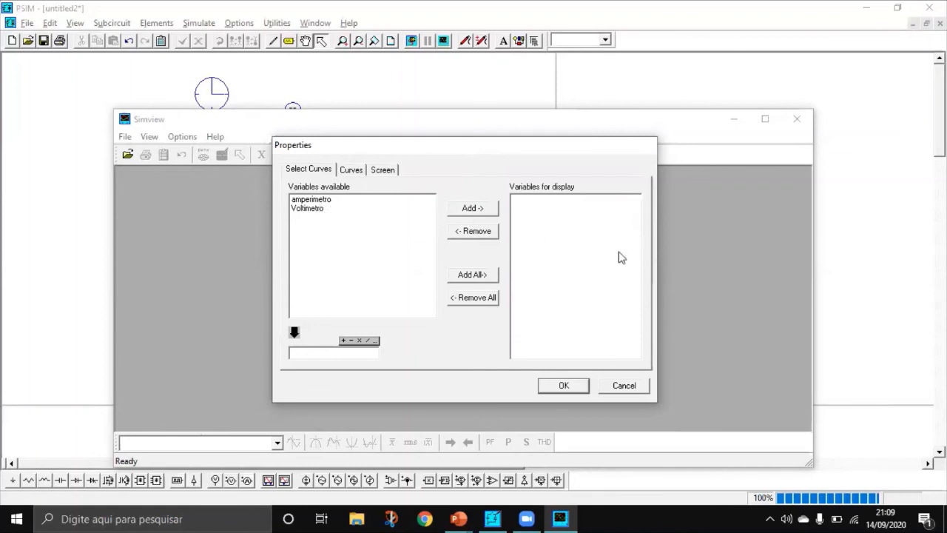
pyautogui.click(313, 209)
pyautogui.click(474, 208)
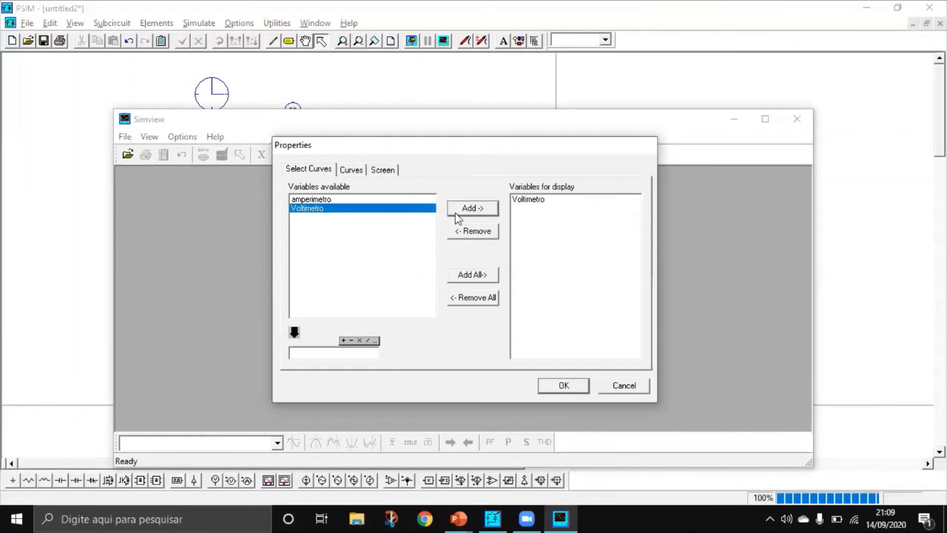
pyautogui.click(541, 202)
pyautogui.click(491, 231)
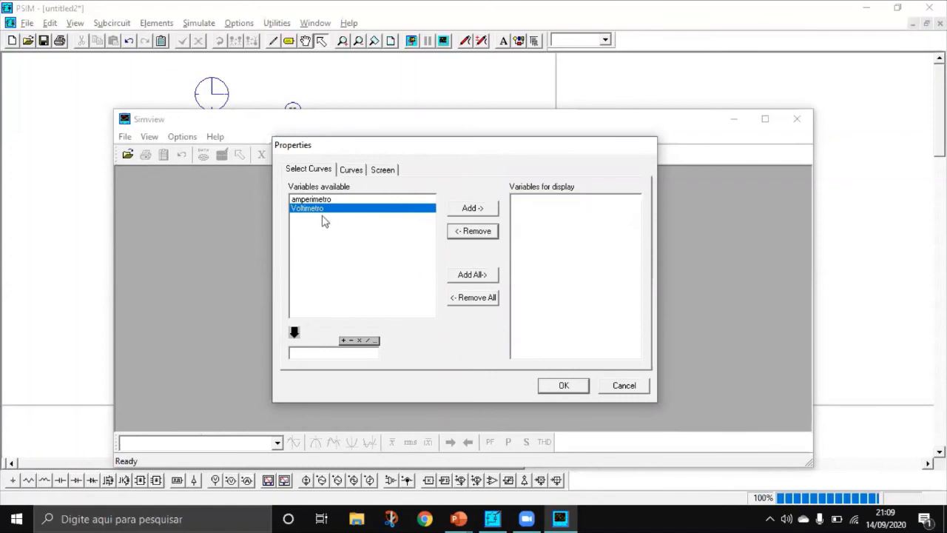
# Step: Plot the Voltimetro curve in Simview and maximize both the graph and the Simview window
pyautogui.click(468, 210)
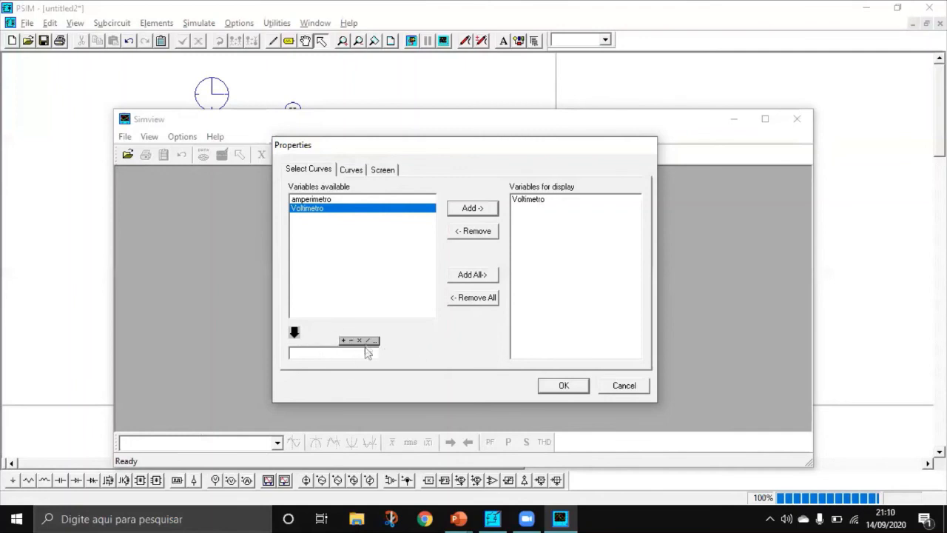
pyautogui.click(539, 203)
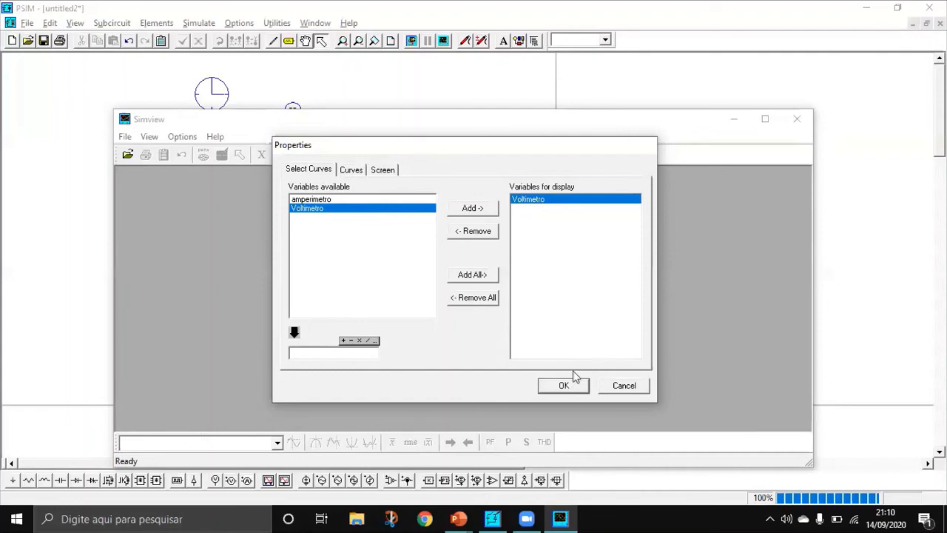
pyautogui.click(567, 389)
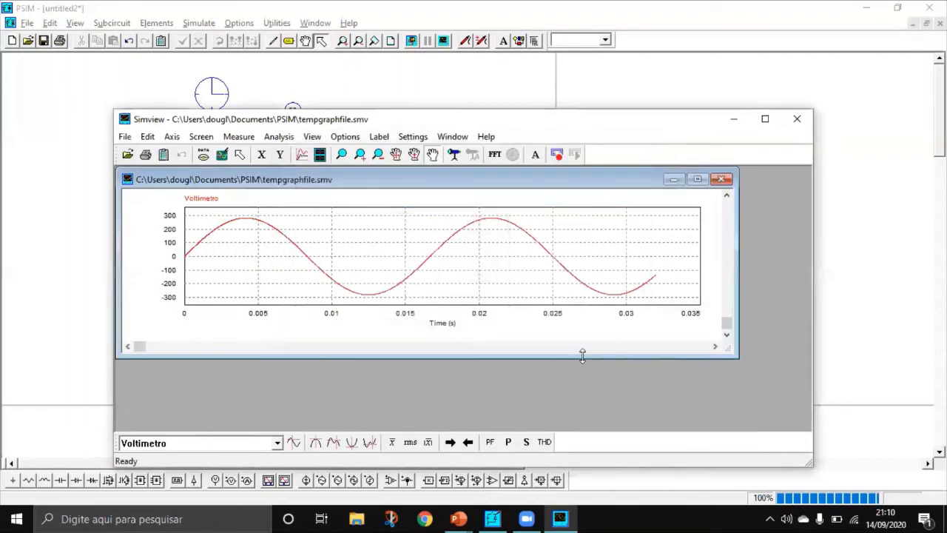
pyautogui.click(697, 179)
pyautogui.click(765, 118)
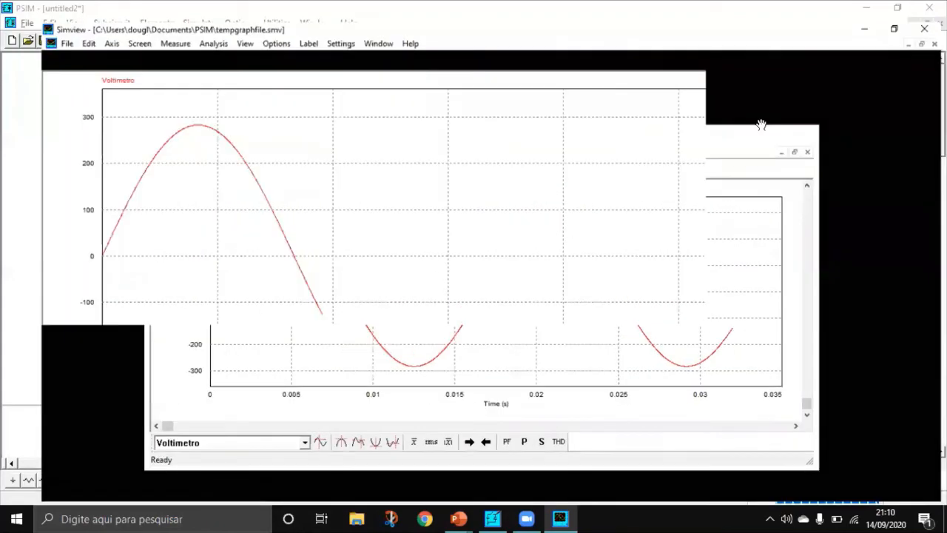